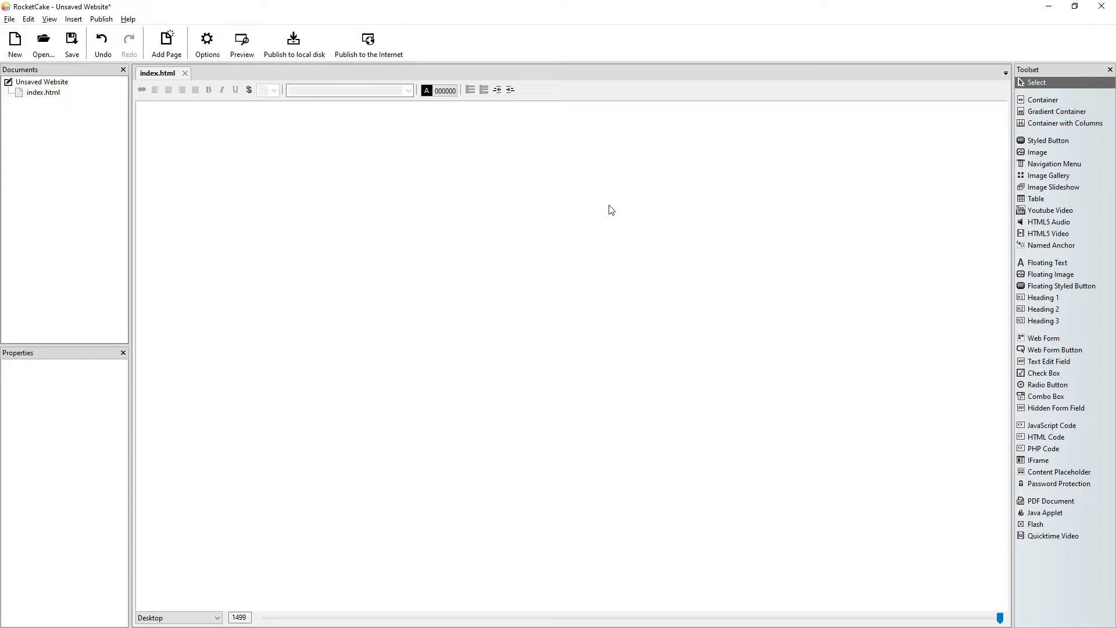
Check the program's version and edition in the About information
click(127, 19)
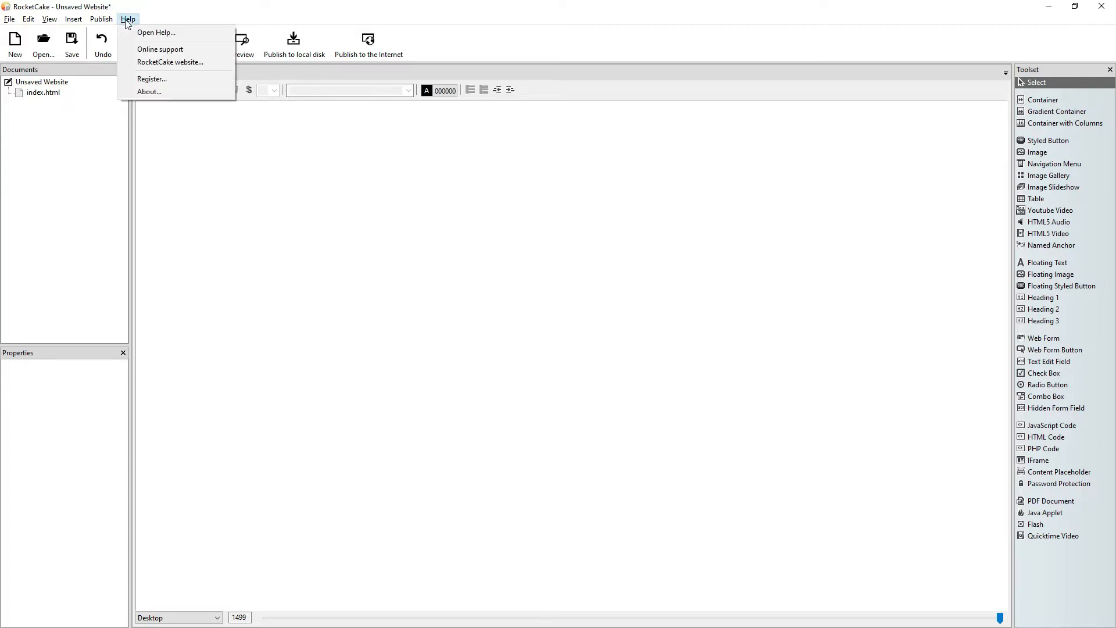
click(181, 91)
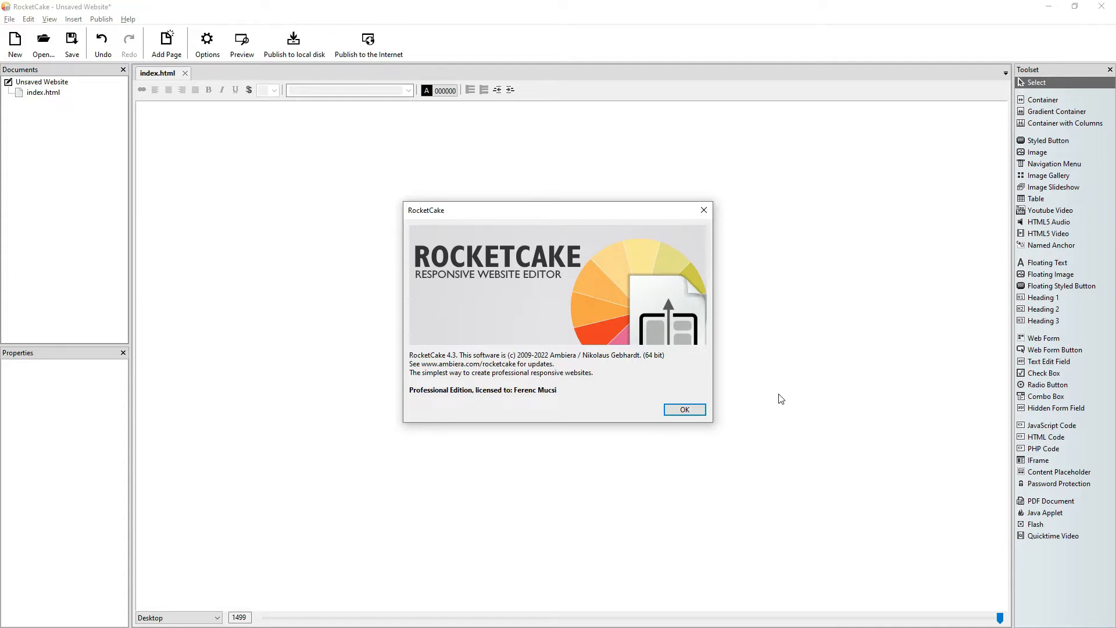
click(685, 408)
Insert a container on the blank index.html page, try narrowing it to about 77% width, and undo the resize
click(1042, 100)
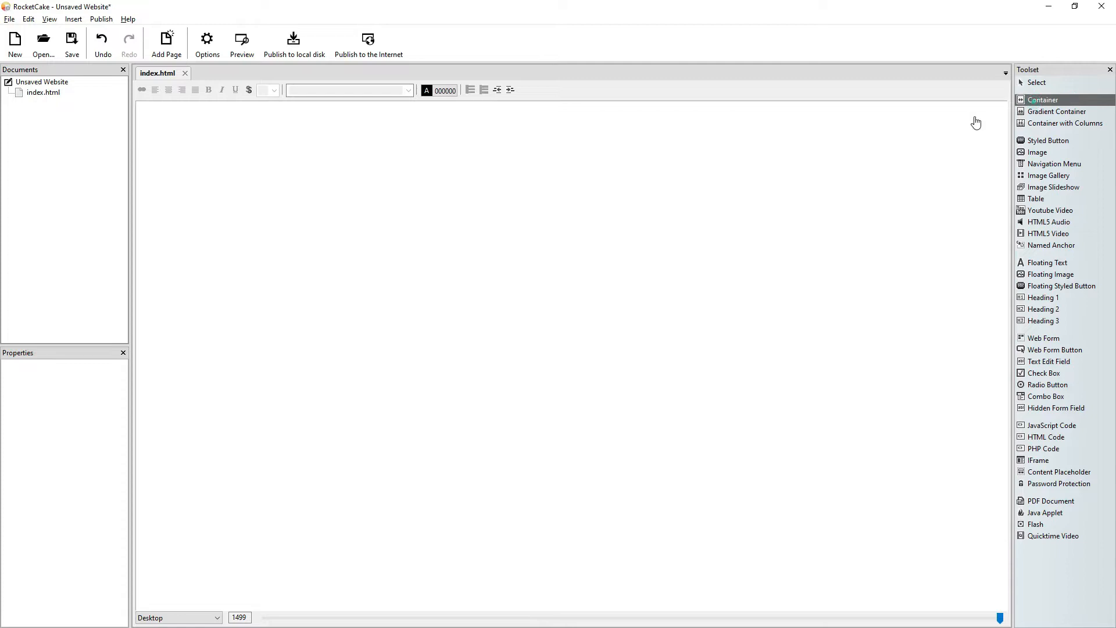
click(389, 223)
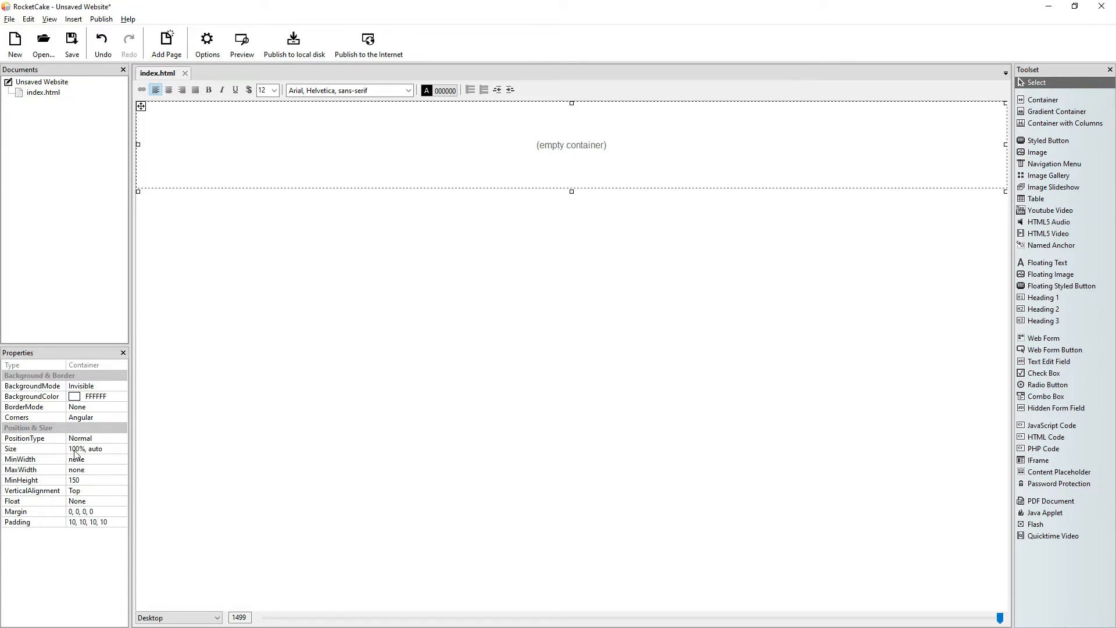
drag(1006, 144, 810, 146)
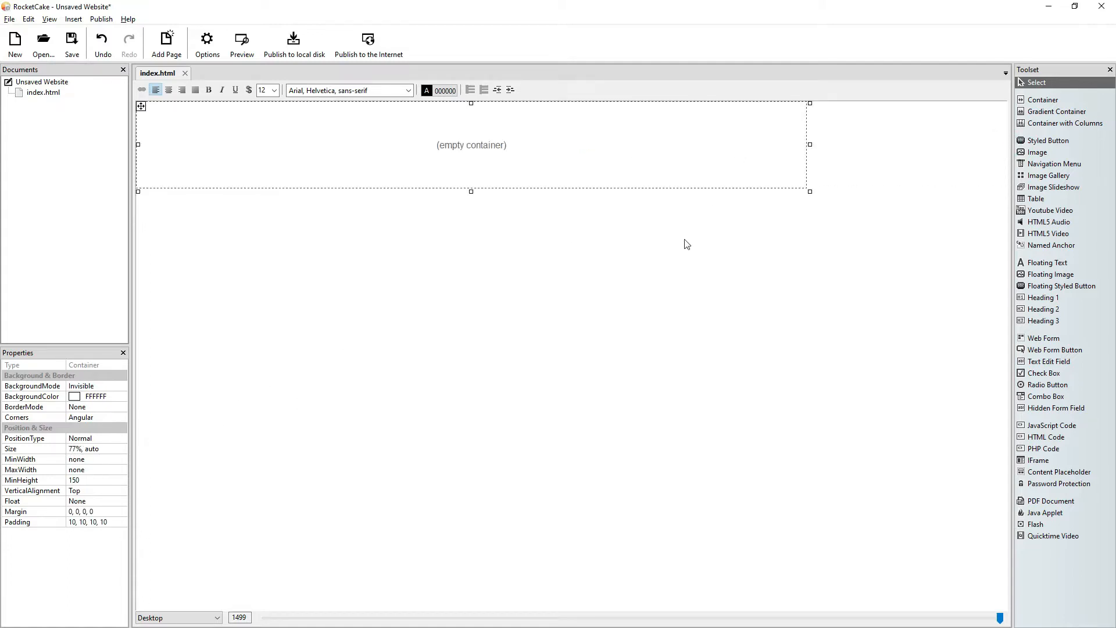
click(100, 45)
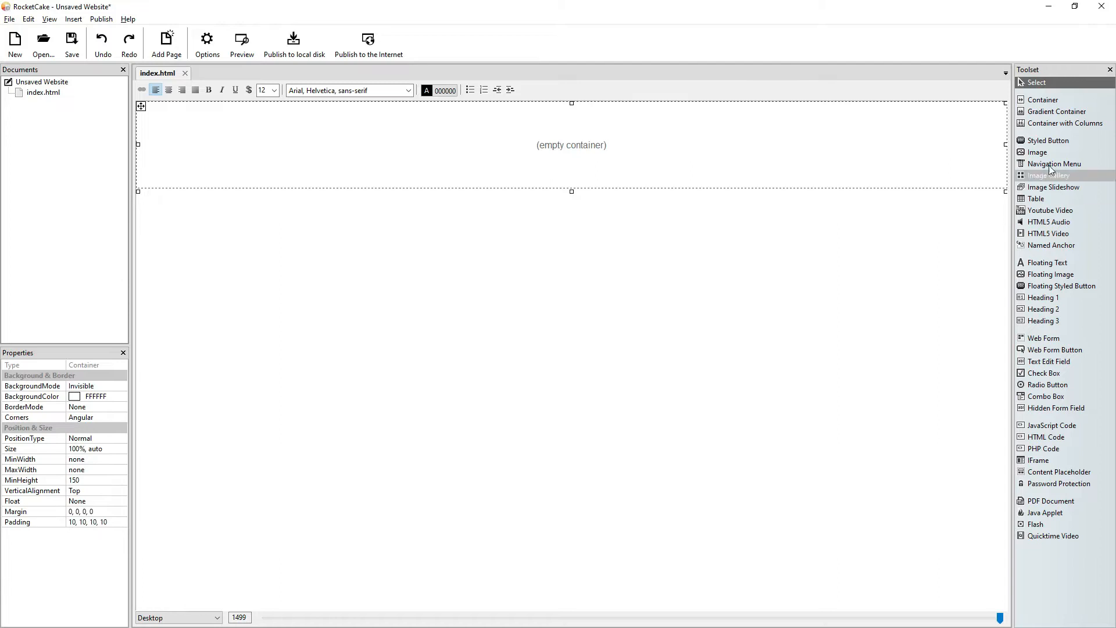
Insert the szokeno picture from the assets folder as an image inside the container
click(1038, 153)
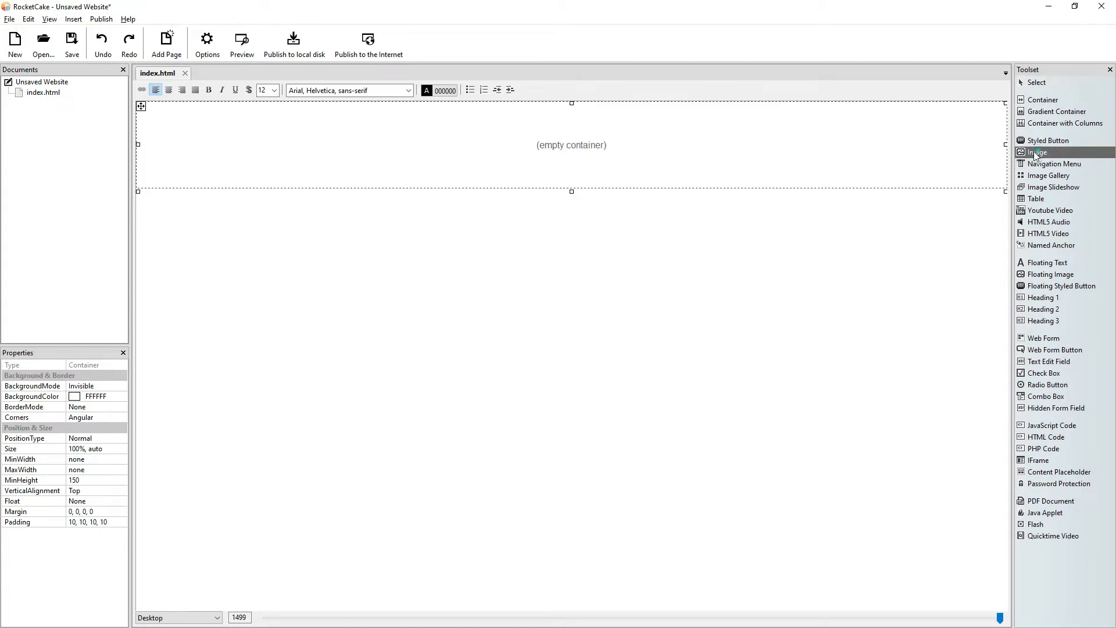
click(233, 158)
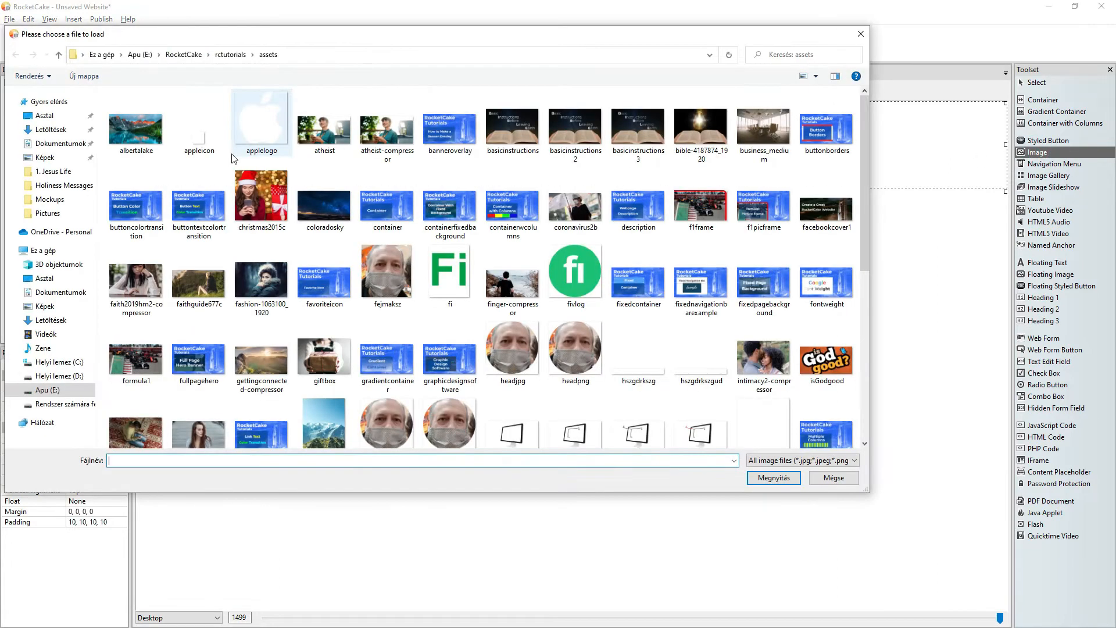
scroll(460, 256, down, 5)
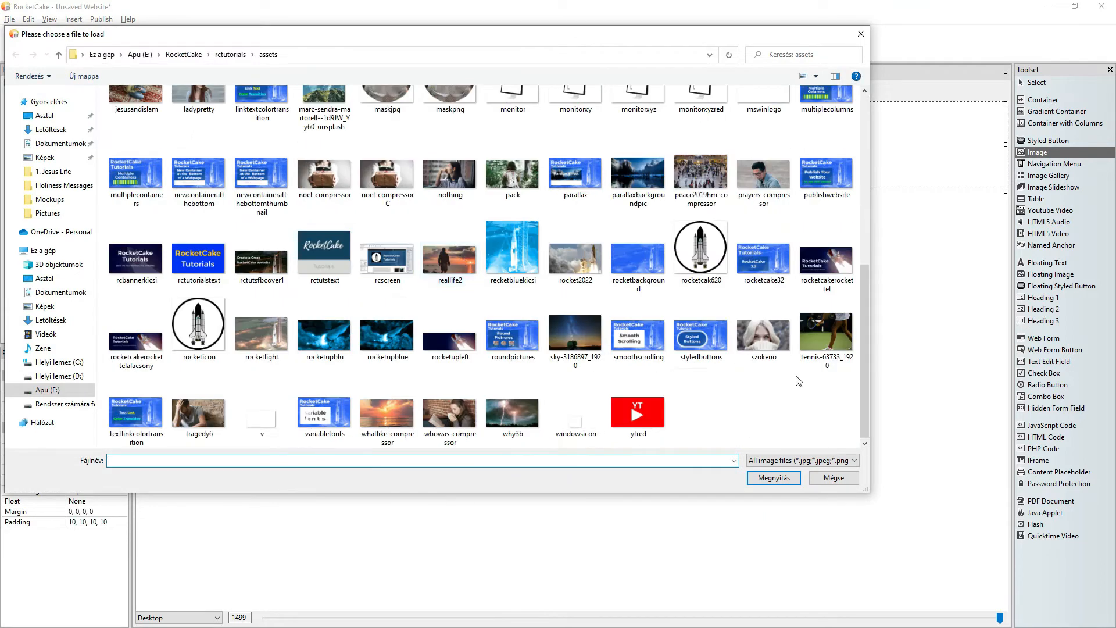
click(764, 335)
click(756, 477)
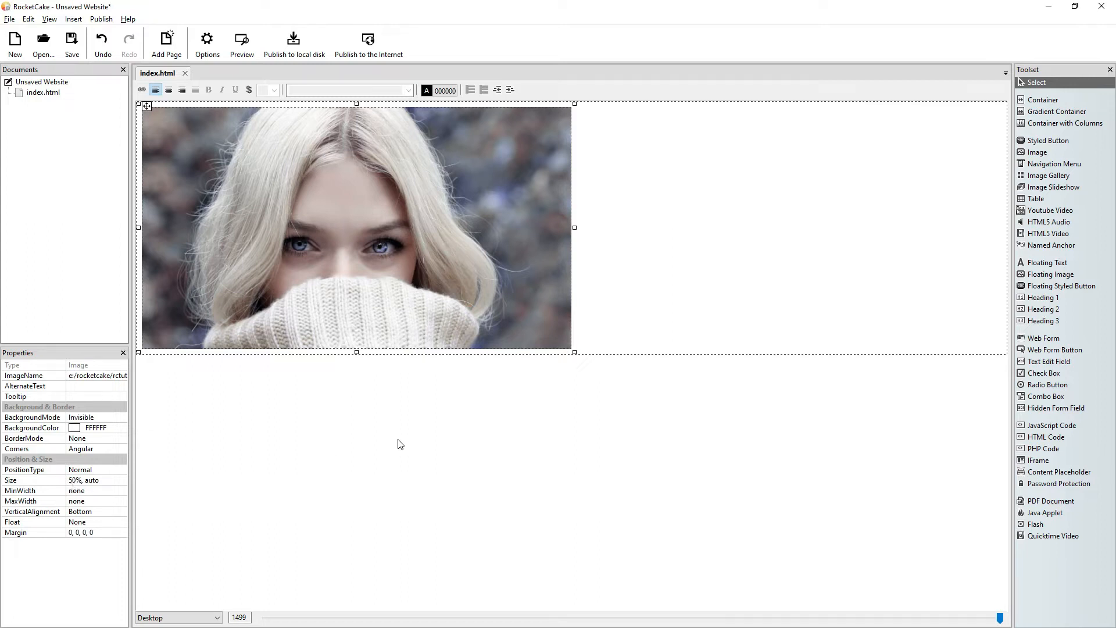
Set the image's size to a fixed width of 800 with automatic height
click(78, 481)
double_click(78, 480)
key(BackSpace)
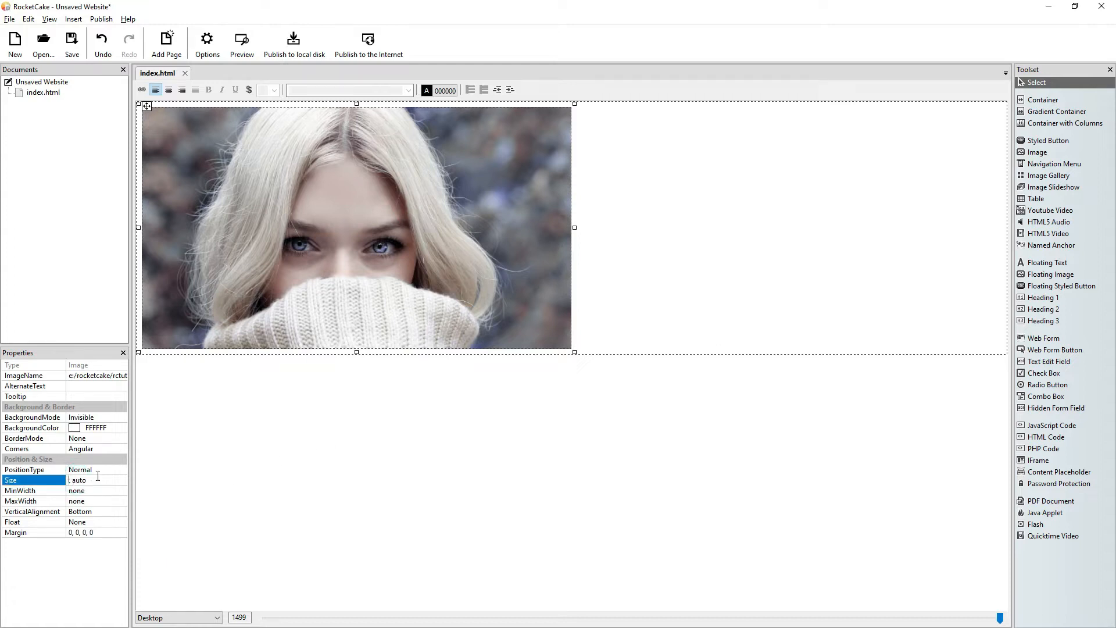
text(800)
key(Return)
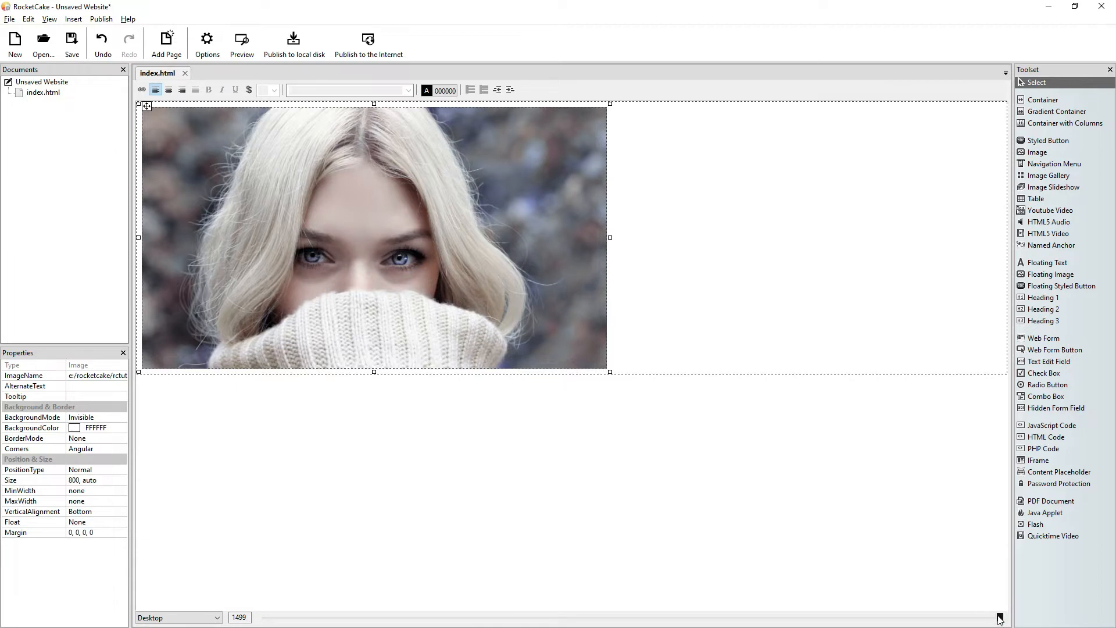
Examine how the fixed-width image behaves at narrower and wider page widths in the editor and in a browser preview
drag(999, 617, 619, 617)
drag(593, 580, 1034, 556)
click(237, 47)
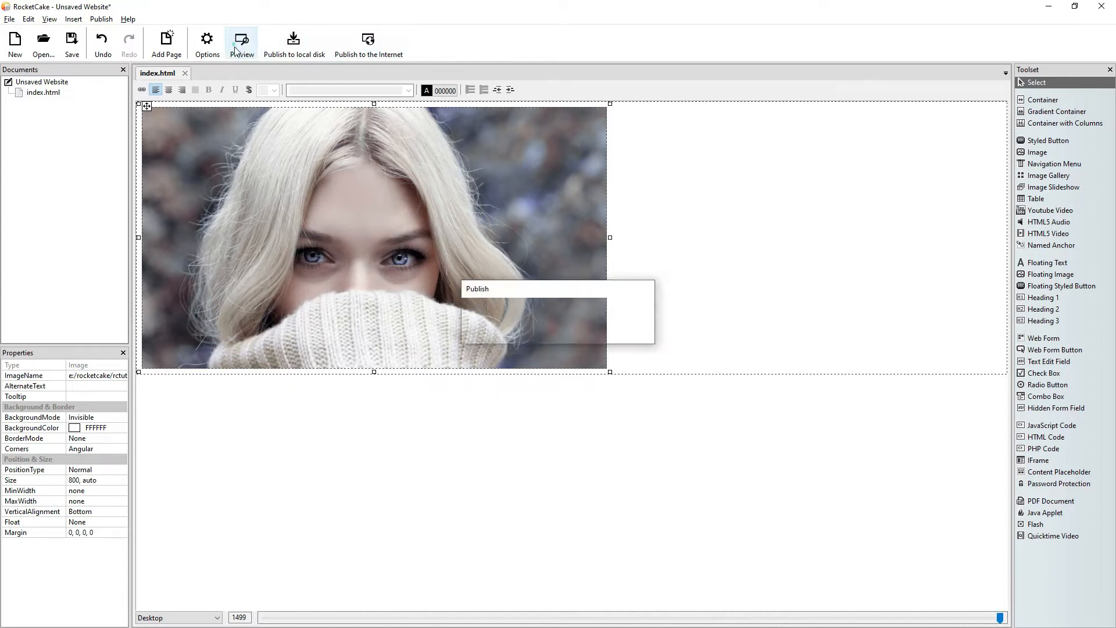
drag(1001, 274, 367, 324)
drag(229, 19, 584, 55)
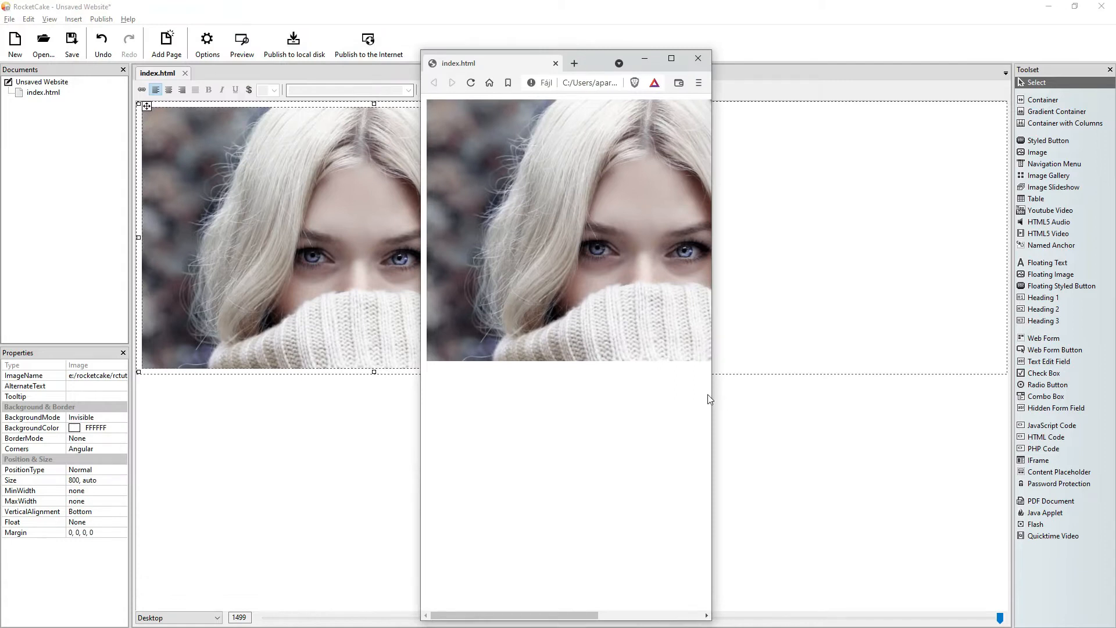
drag(712, 388, 918, 370)
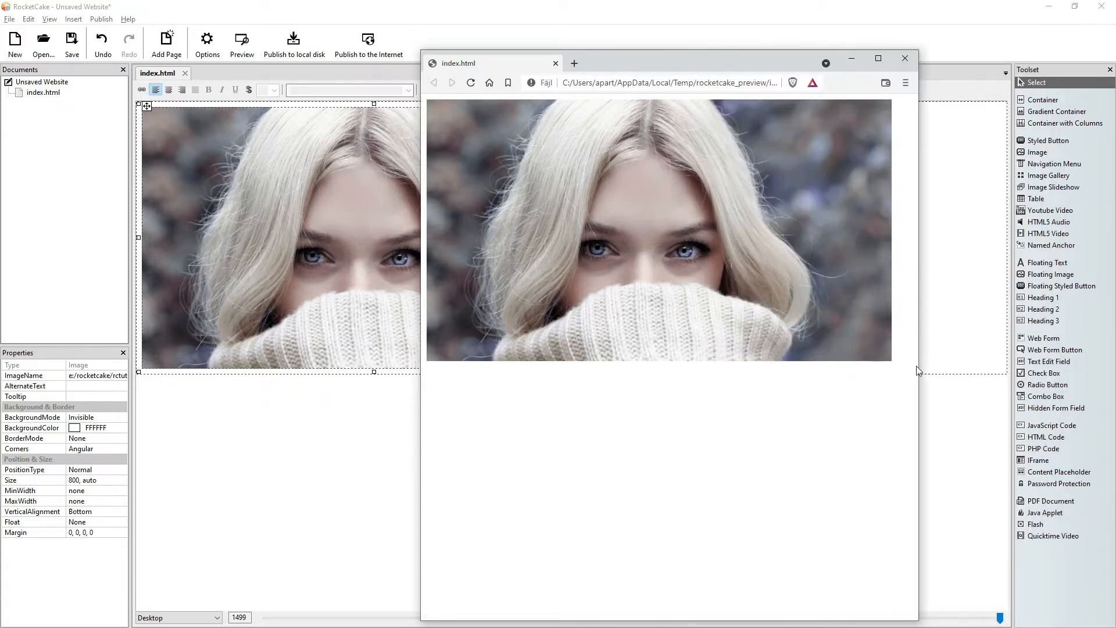
click(906, 58)
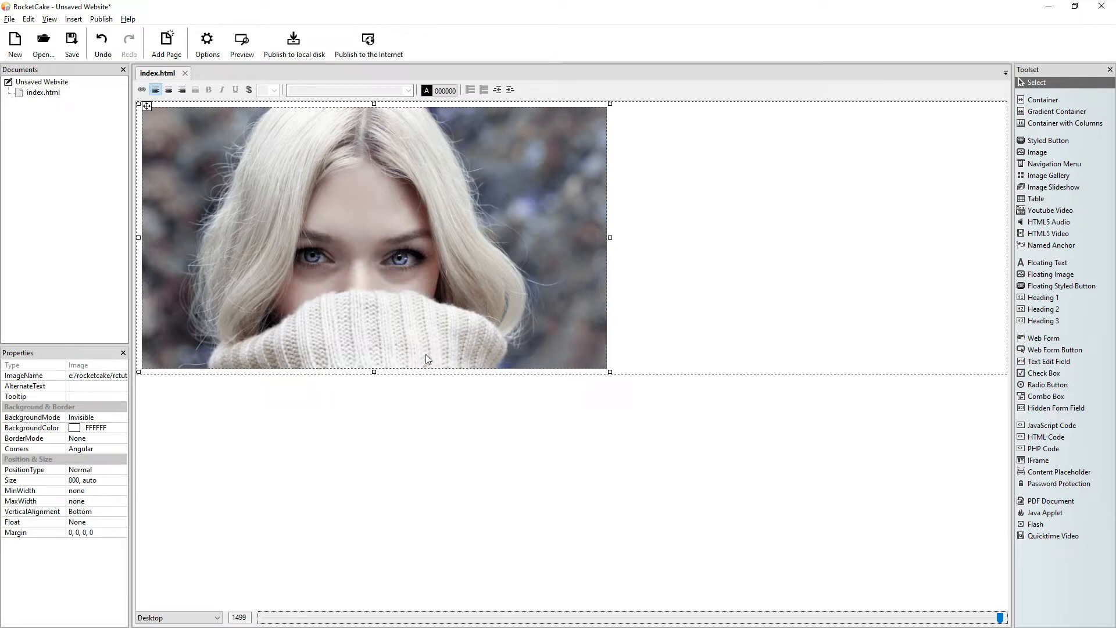
Set the image's size to 50% width with automatic height
click(77, 481)
click(78, 482)
key(BackSpace)
key(BackSpace)
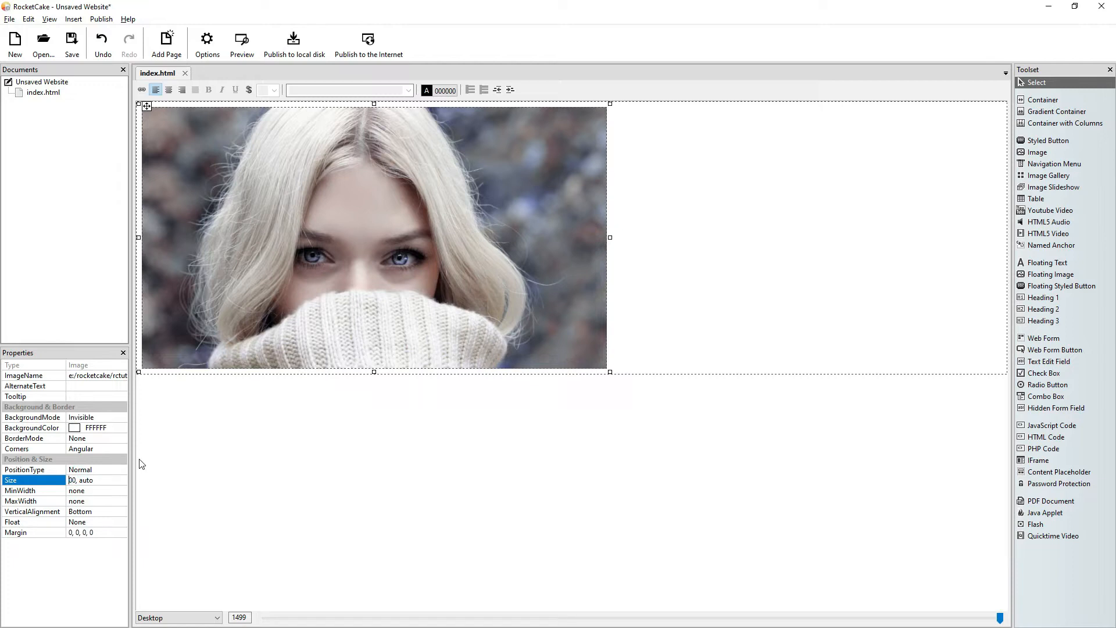
text(50%)
key(Return)
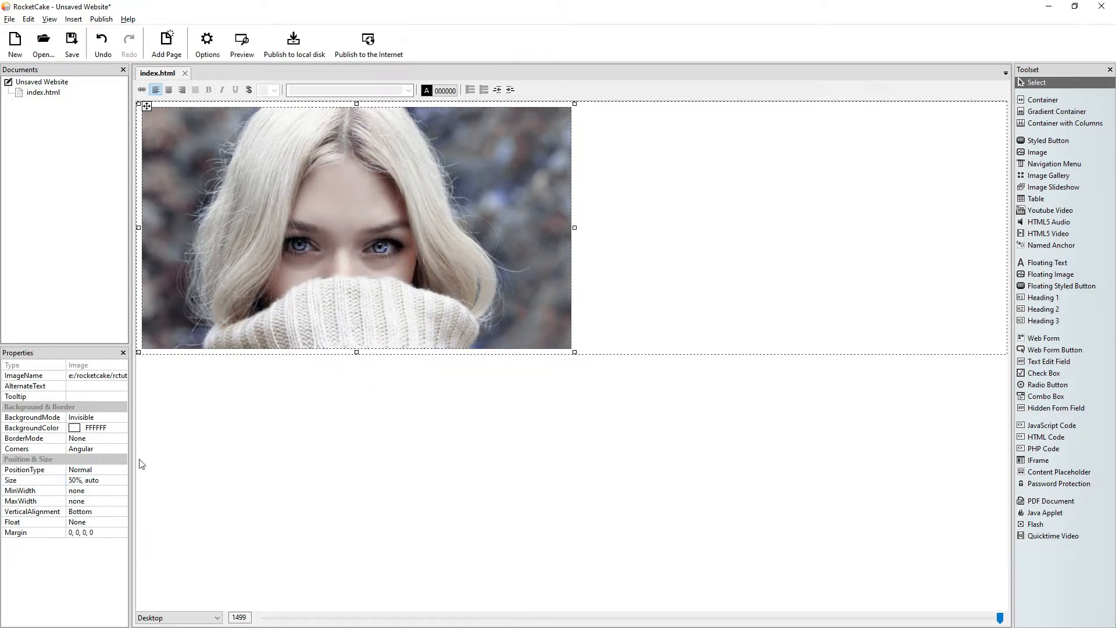
Add a second container after the image inside the first container and set its width to 50%
click(1043, 100)
click(719, 183)
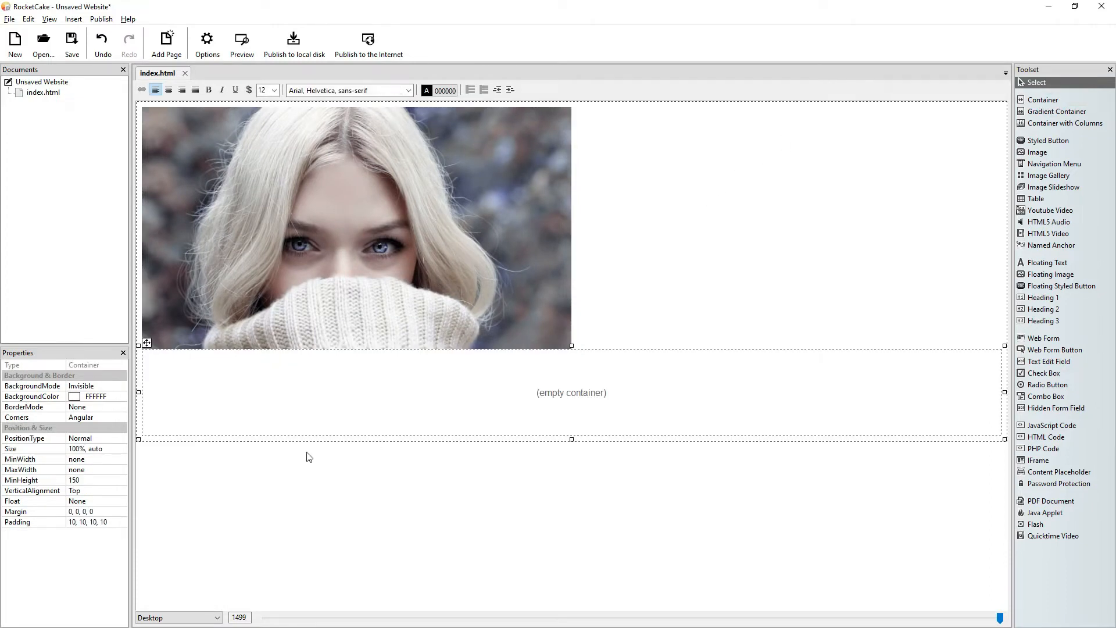
double_click(80, 453)
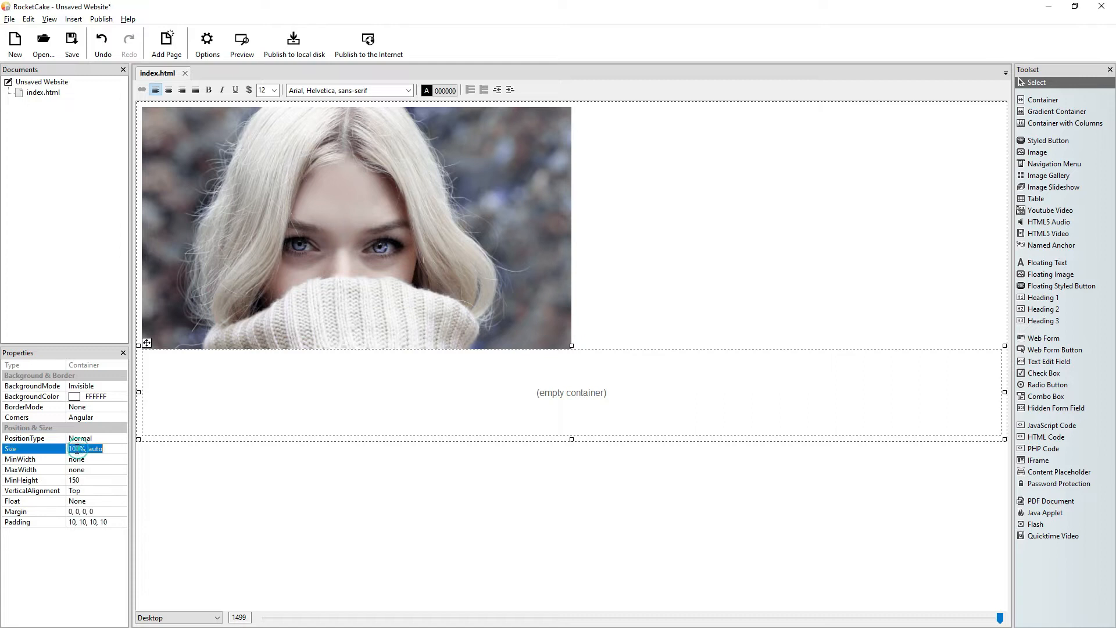
text(50)
key(Return)
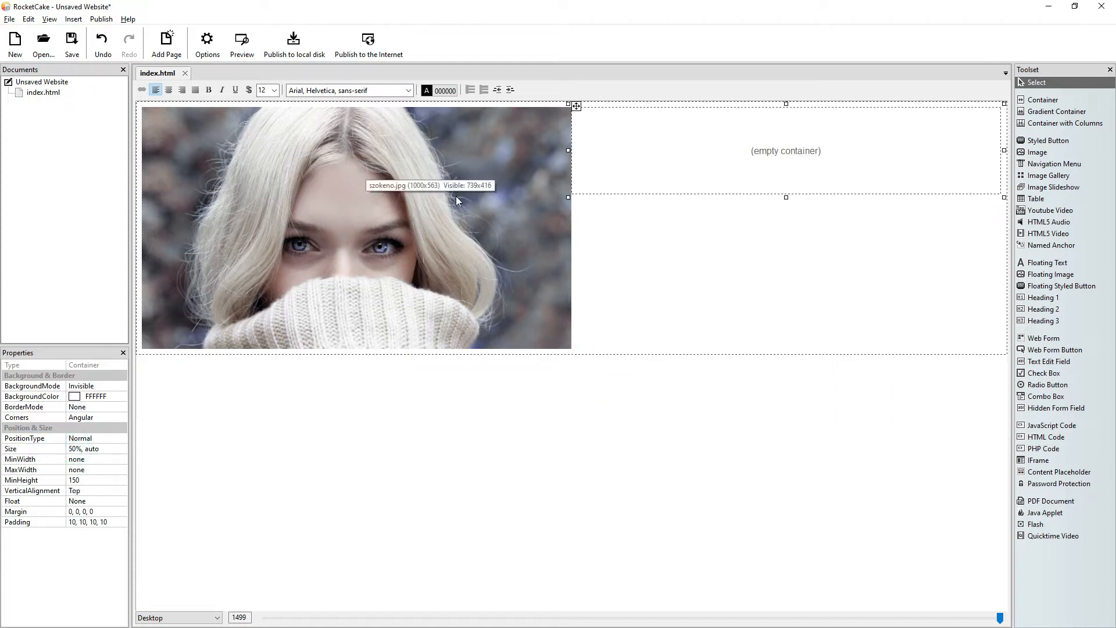
click(501, 270)
click(105, 511)
click(122, 512)
click(109, 519)
Copy the two selected Lorem ipsum paragraphs from the lipsum.com page in the browser and paste them into the empty container beside the image
click(767, 160)
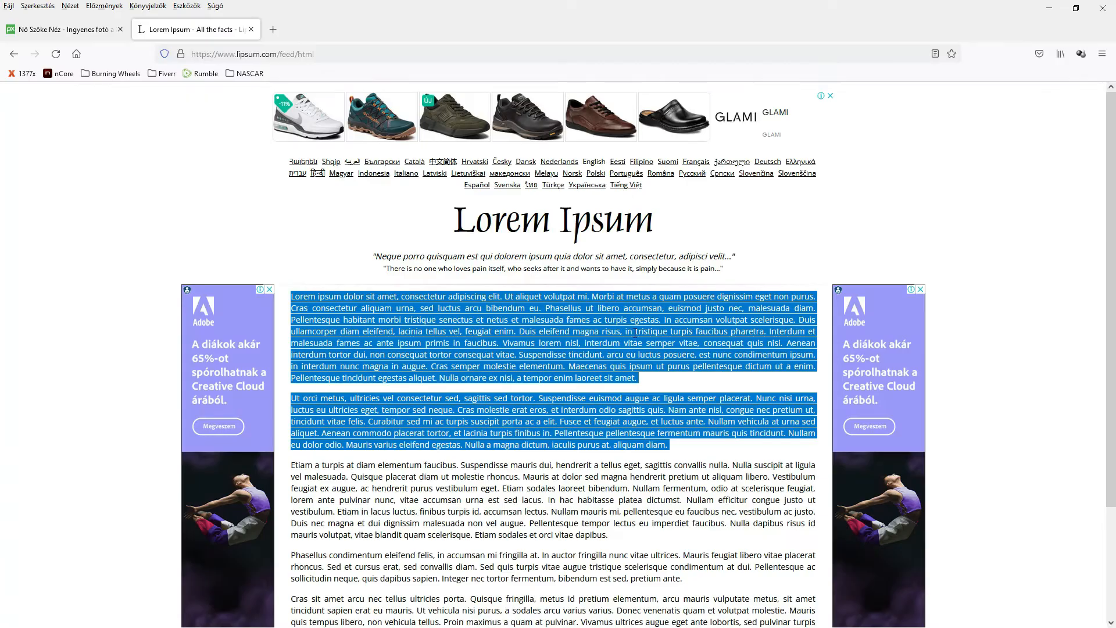
right_click(636, 337)
click(655, 346)
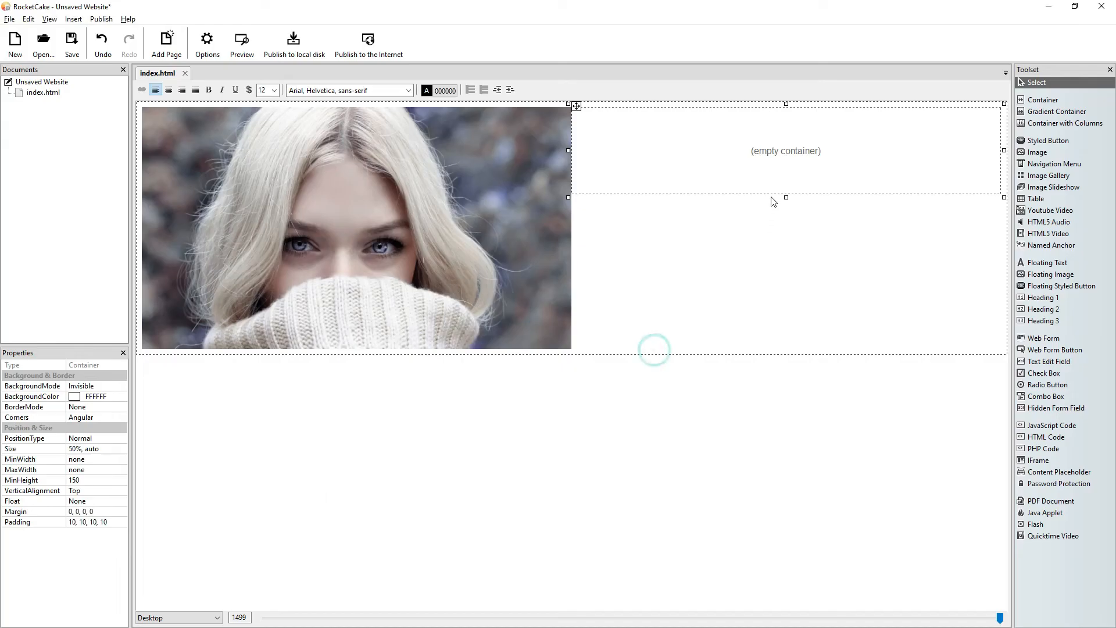
click(750, 141)
text(Lorem ipsum dolor sit amet, consectetur adipiscing elit. Ut aliquet volutpat mi. Morbi at metus a quam posuere dignissim eget non purus. Cras consectetur aliquam urna, sed luctus arcu bibendum eu. Phasellus ut libero accumsan, euismod justo nec, malesuada diam. Pellentesque habitant morbi tristique senectus et netus et malesuada fames ac turpis egestas. In accumsan volutpat scelerisque. Duis ullamcorper diam eleifend, lacinia tellus vel, feugiat enim. Duis eleifend magna risus, in tristique turpis faucibus pharetra. Interdum et malesuada fames ac ante ipsum primis in faucibus. Vivamus lorem nisl, interdum vitae semper vitae, consequat quis nisi. Aenean interdum tortor dui, non consequat tortor consequat vitae. Suspendisse tincidunt, arcu eu luctus posuere, est nunc condimentum ipsum, in interdum nunc magna in augue. Cras semper molestie elementum. Maecenas quis ipsum ut purus pellentesque dictum ut a enim. Pellentesque tincidunt egestas aliquet. Nulla ornare ex nisi, a tempor enim laoreet sit amet.  Ut orci metus, ultricies vel consectetur sed, sagittis sed tortor. Suspendisse euismod augue ac ligula semper placerat. Nunc nisi urna, luctus eu ultricies eget, tempor sed neque. Cras molestie erat eros, et interdum odio sagittis quis. Nam ante nisl, congue nec pretium ut, tincidunt vitae felis. Curabitur sed mi ac turpis suscipit porta ac a elit. Fusce et feugiat augue, et luctus ante. Nullam vehicula at urna sed aliquet. Aenean commodo placerat tortor, et lacinia turpis finibus in. Pellentesque pellentesque fermentum mauris quis tincidunt. Nullam eu dolor odio. Mauris varius eleifend egestas. Nulla a magna dictum, iaculis purus at, aliquam diam.)
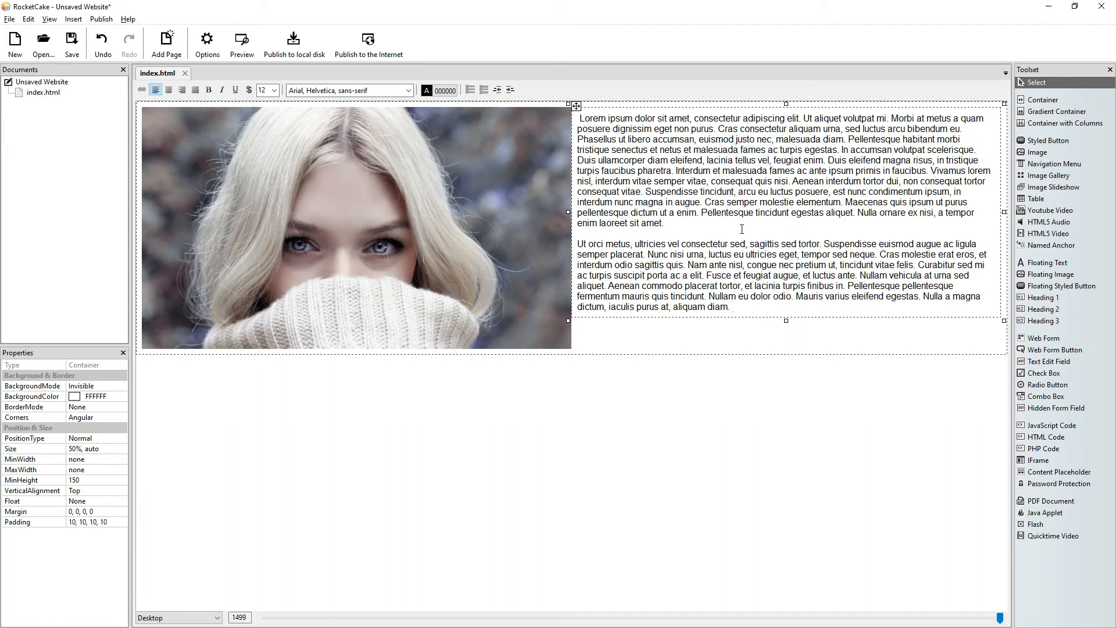
Preview the page in the browser and examine the image and text columns at wide and narrow window widths
click(242, 44)
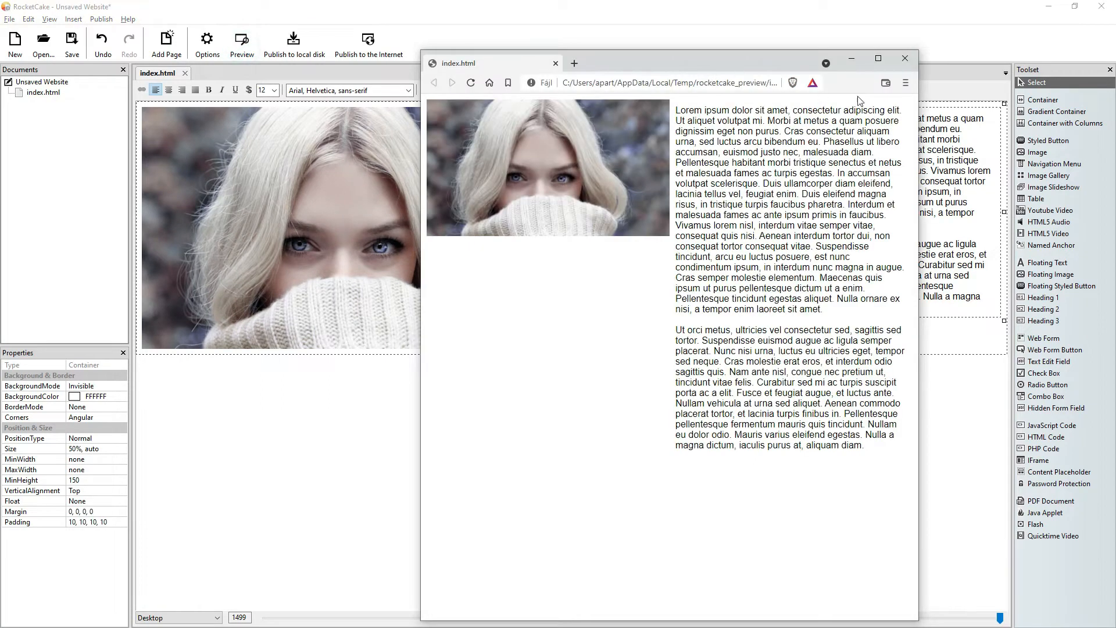
drag(920, 100, 1115, 99)
drag(915, 62, 537, 30)
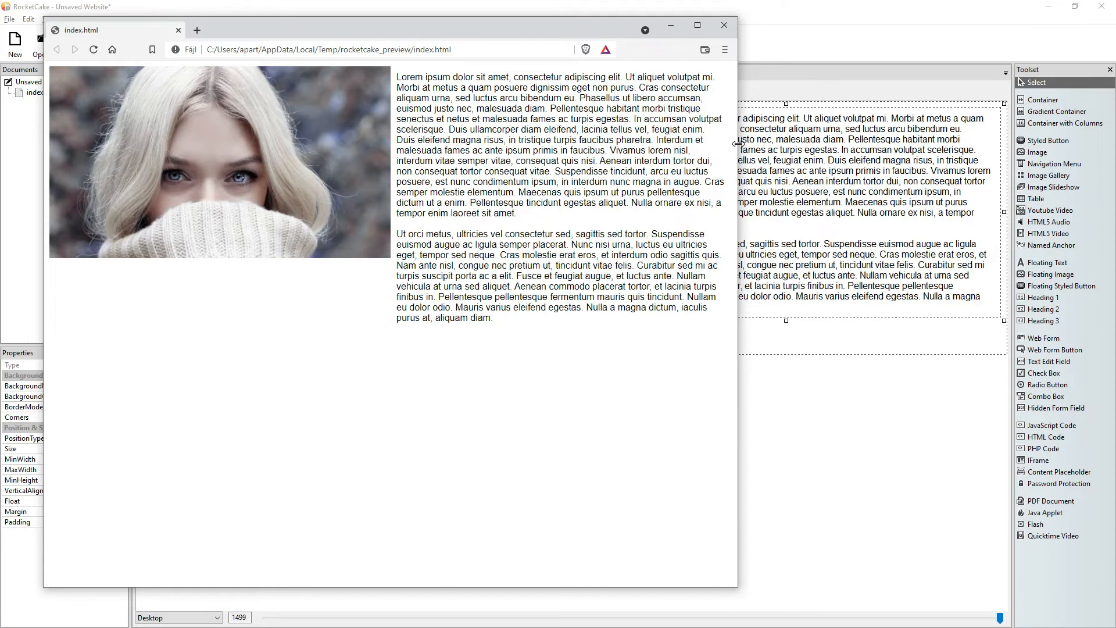
drag(737, 149, 1111, 158)
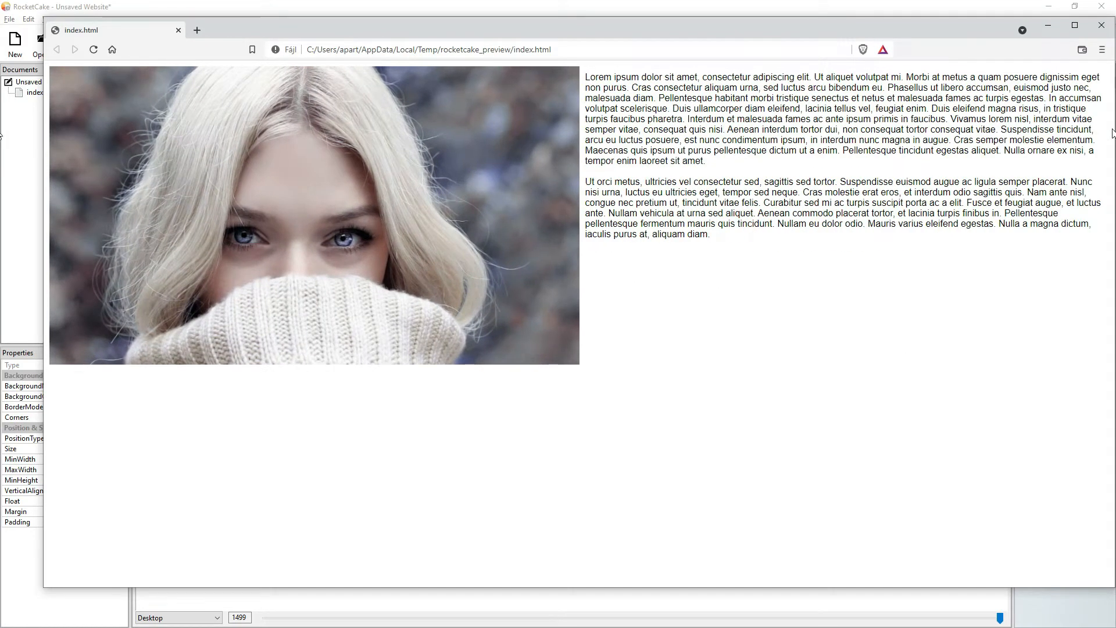
double_click(1114, 129)
drag(991, 23, 982, 24)
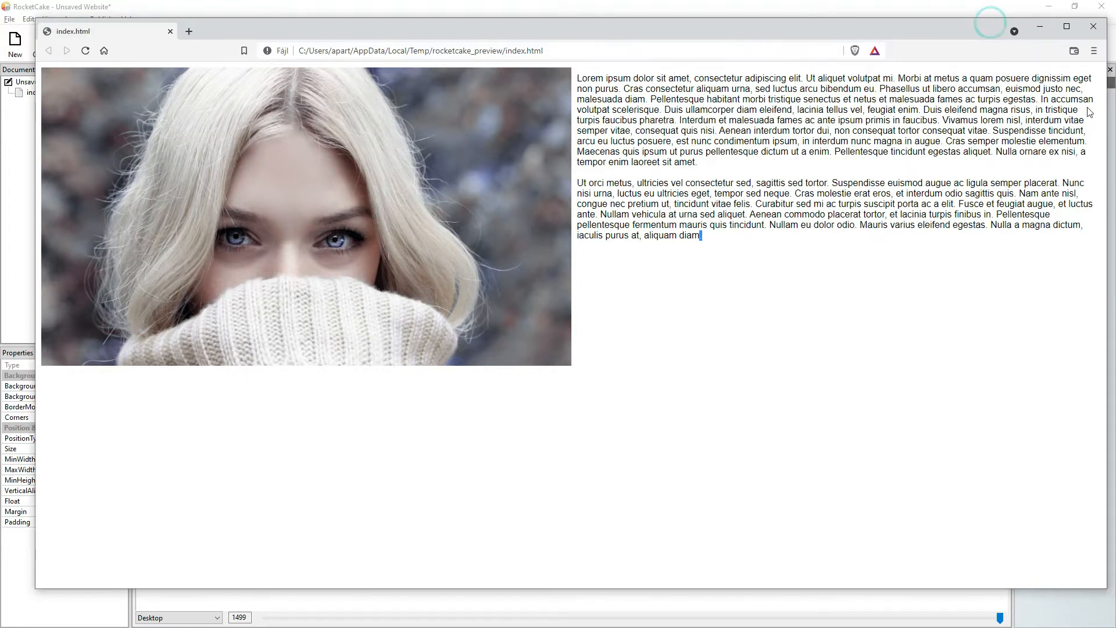
drag(1109, 114, 343, 341)
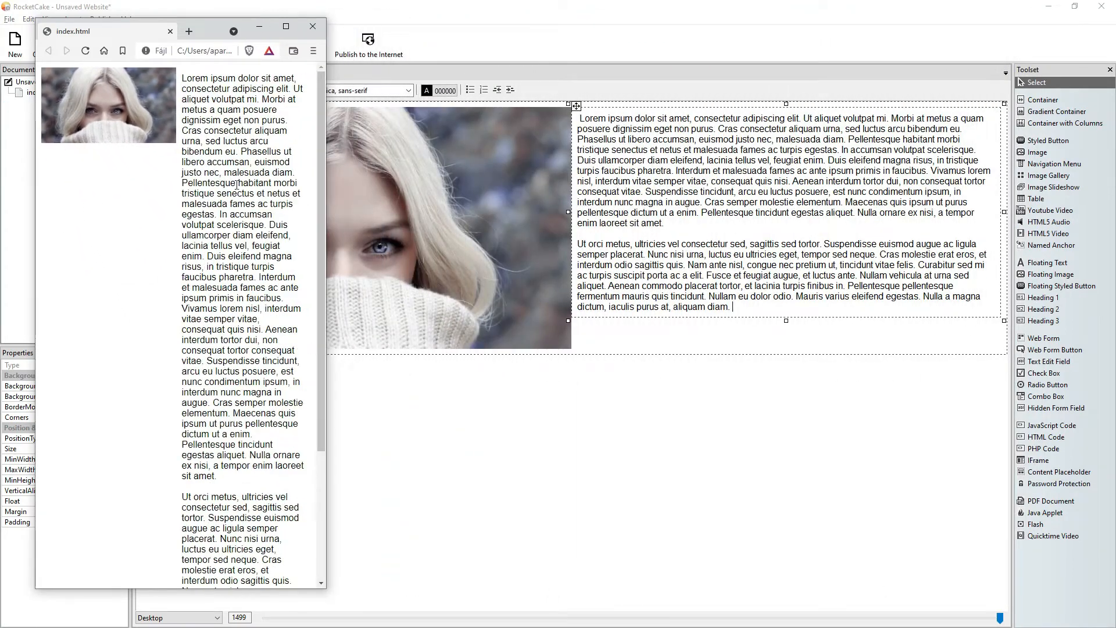
drag(205, 29, 504, 40)
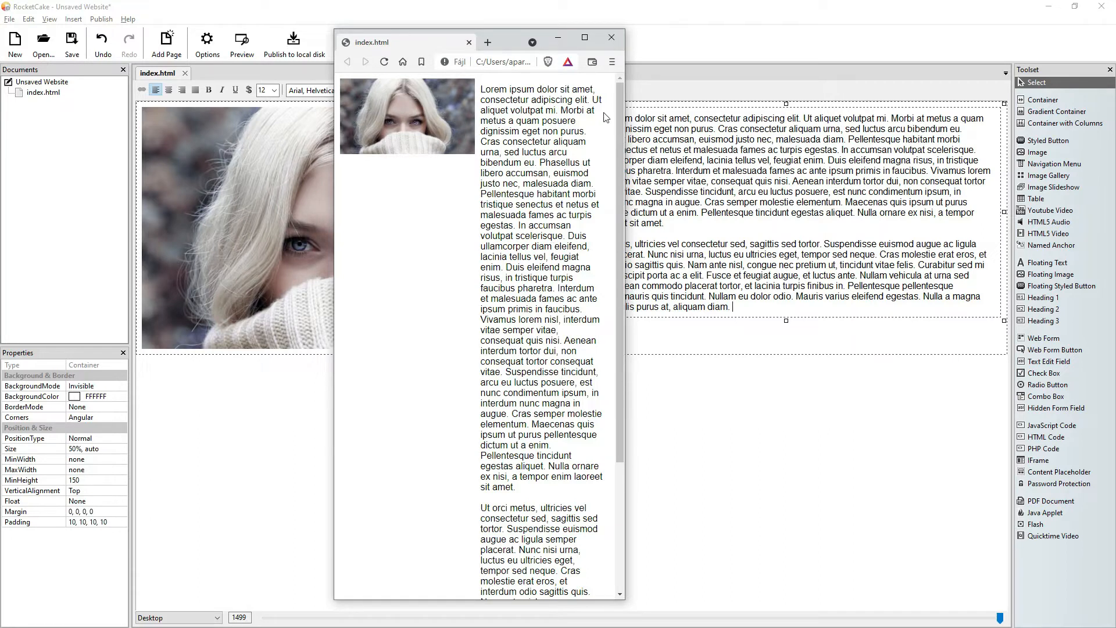
click(617, 39)
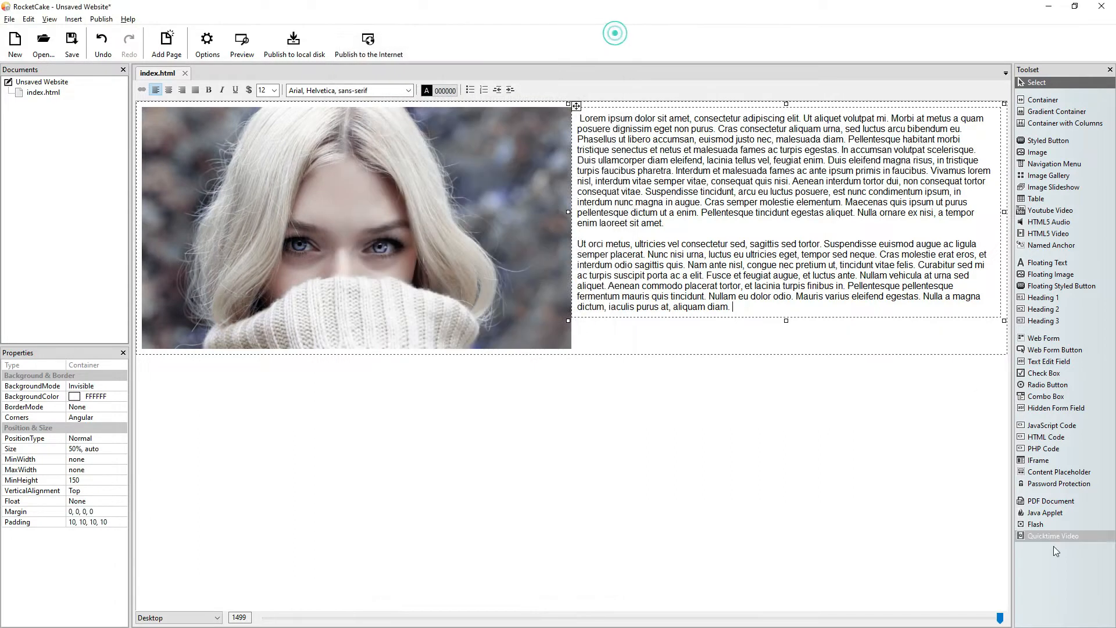
Examine the page layout at a very narrow custom width and the Sony XPeria X and Apple iPhone 11 sizes, ending at Desktop width
click(1000, 618)
drag(1000, 618, 265, 620)
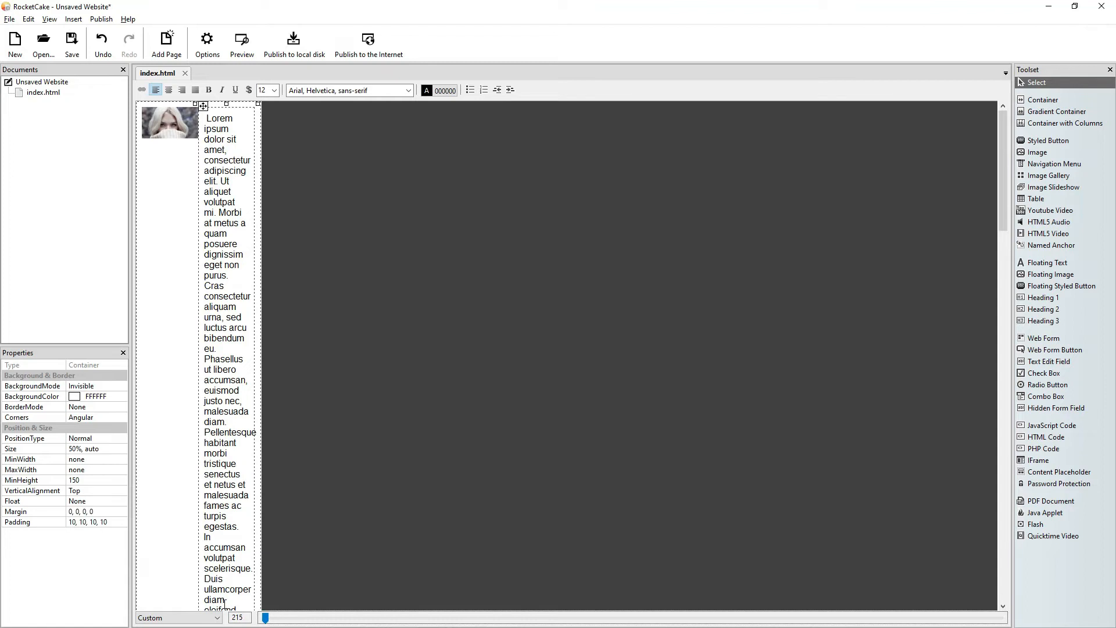
click(218, 619)
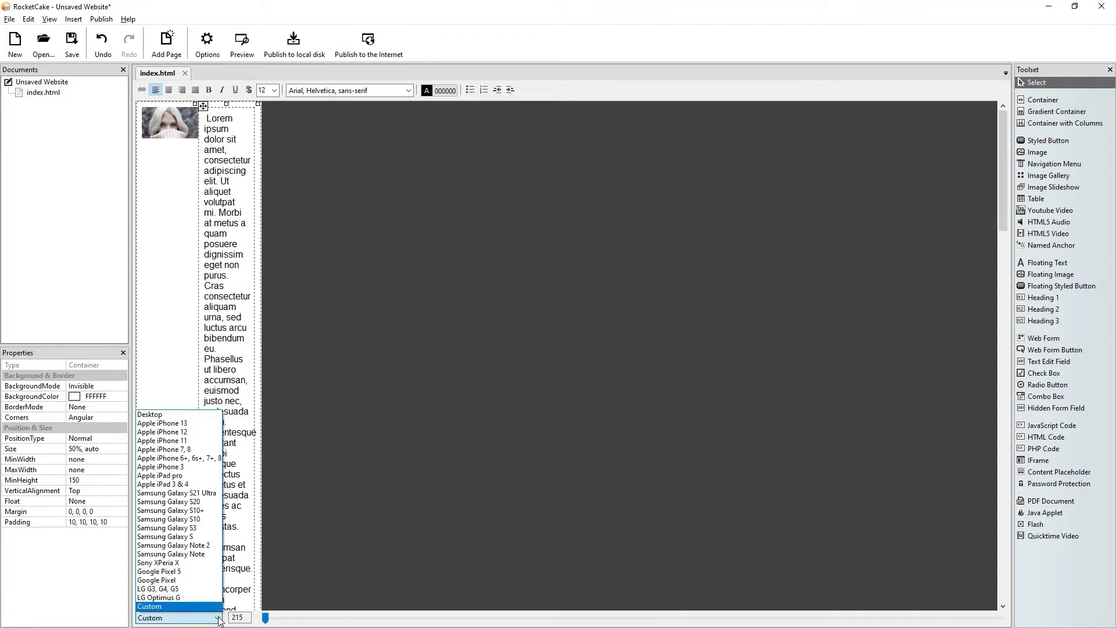
click(186, 564)
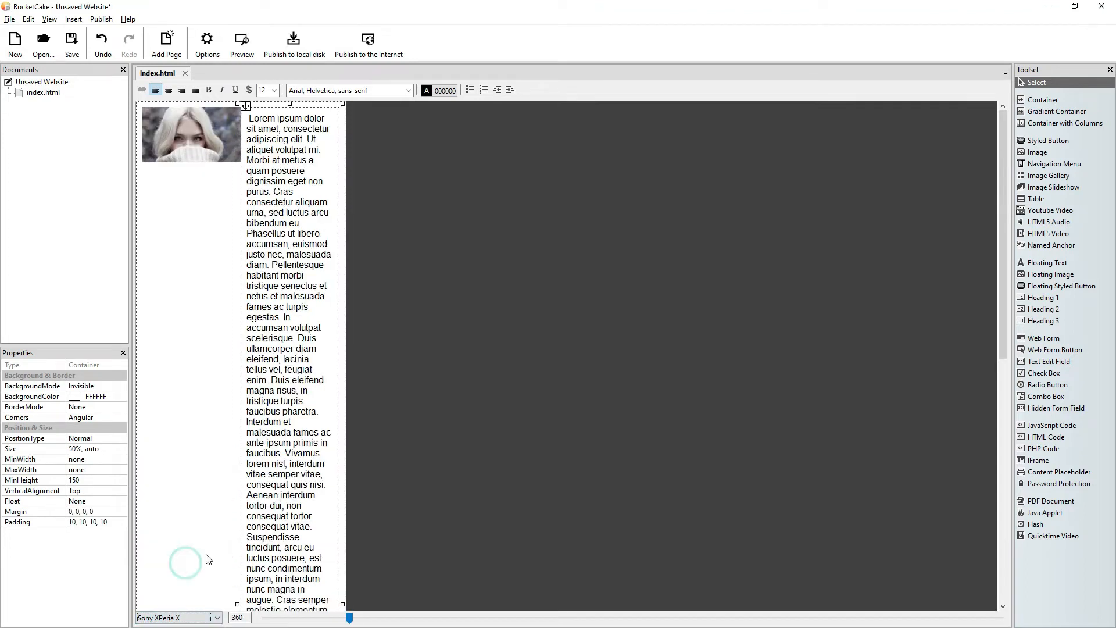
click(216, 619)
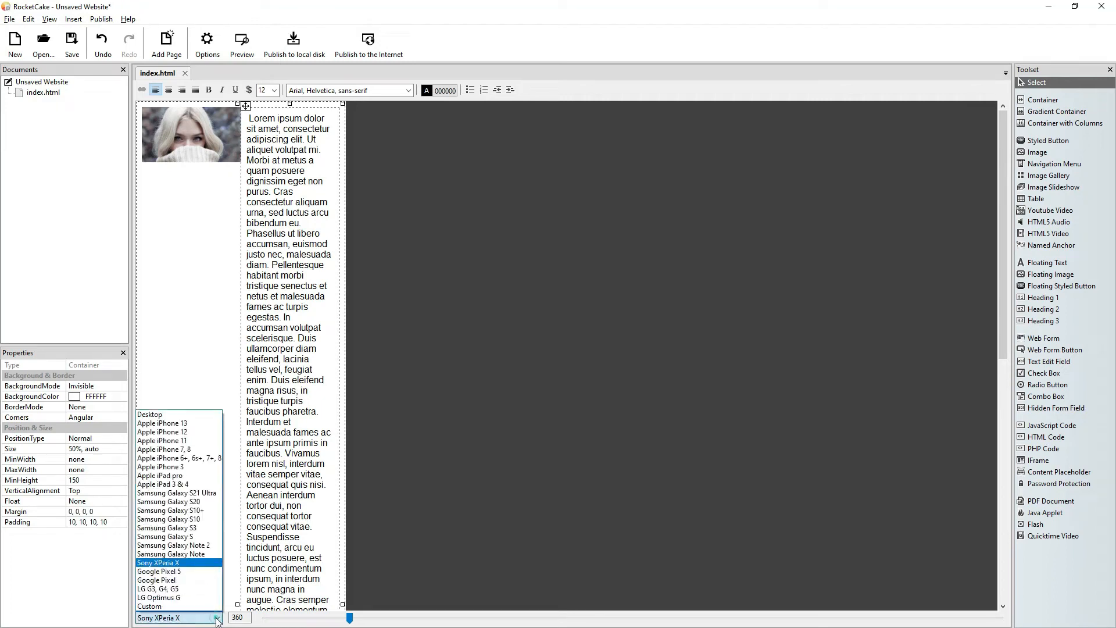
click(202, 440)
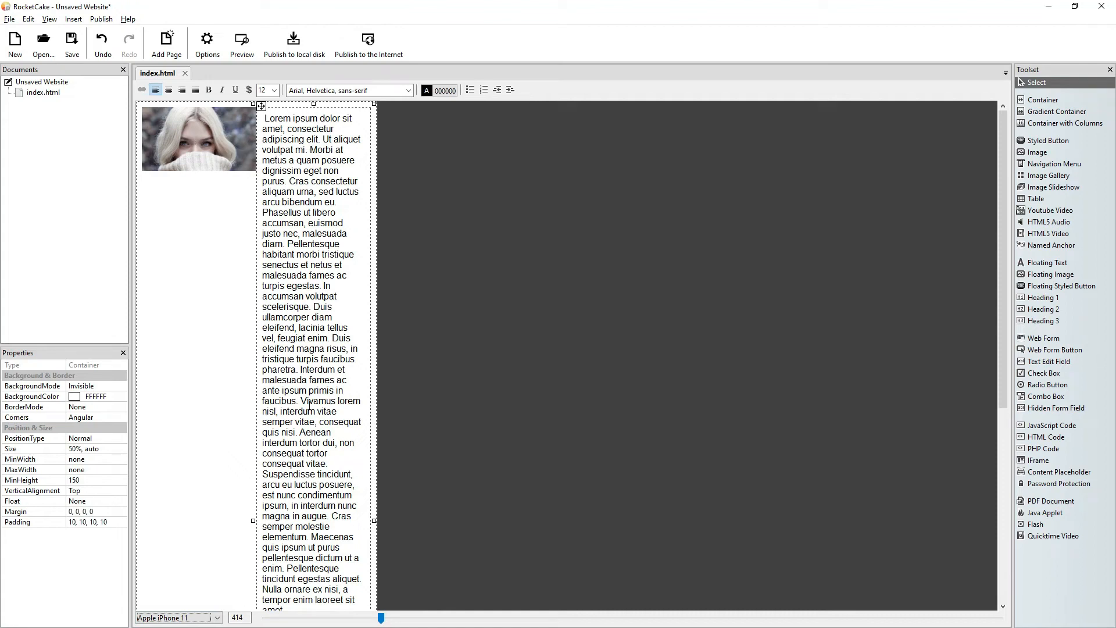
drag(380, 618, 1028, 598)
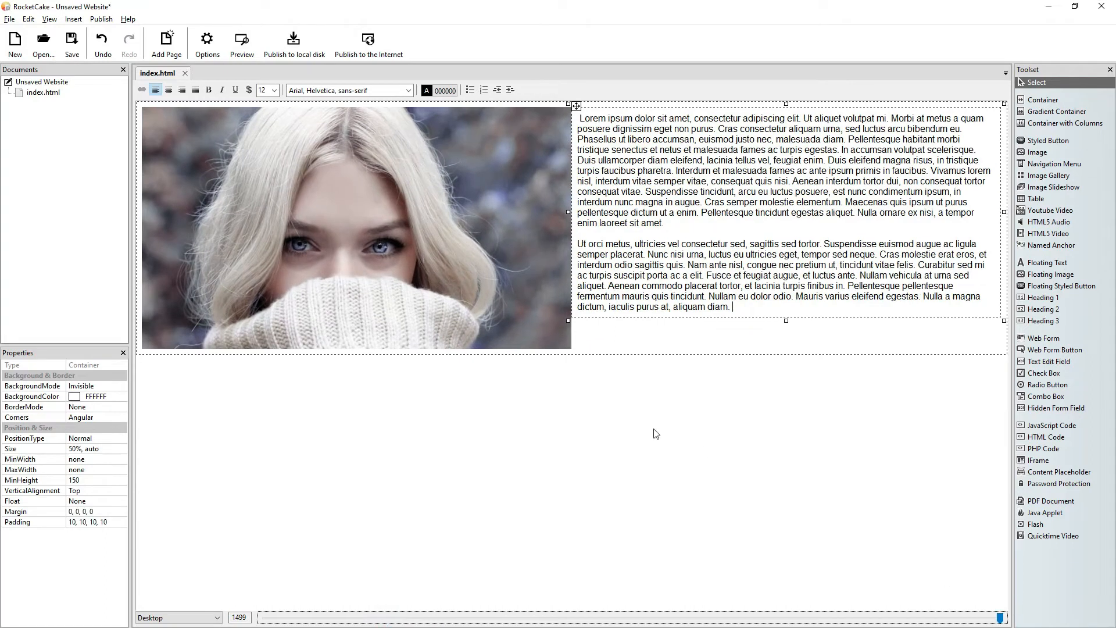
Add a breakpoint to the image for views smaller than 640 px
right_click(503, 227)
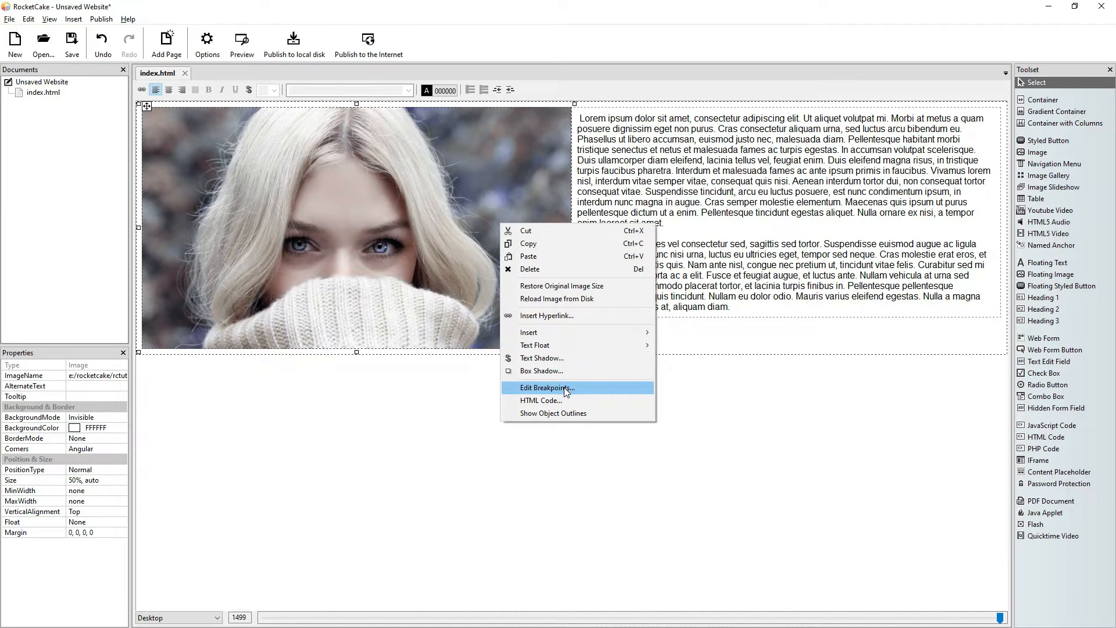
click(580, 387)
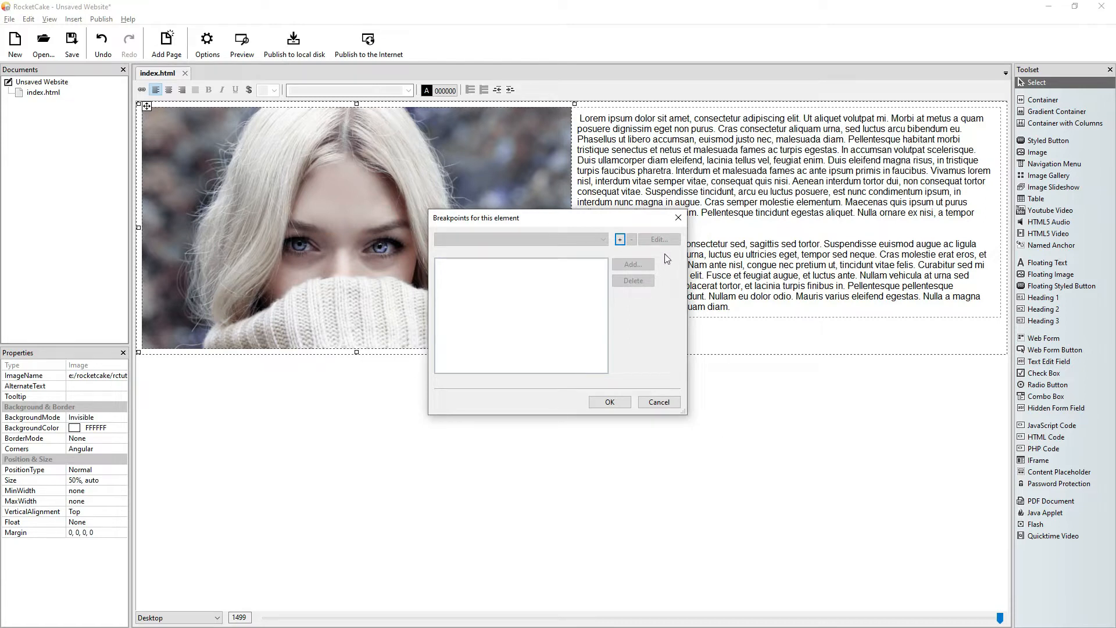
click(621, 239)
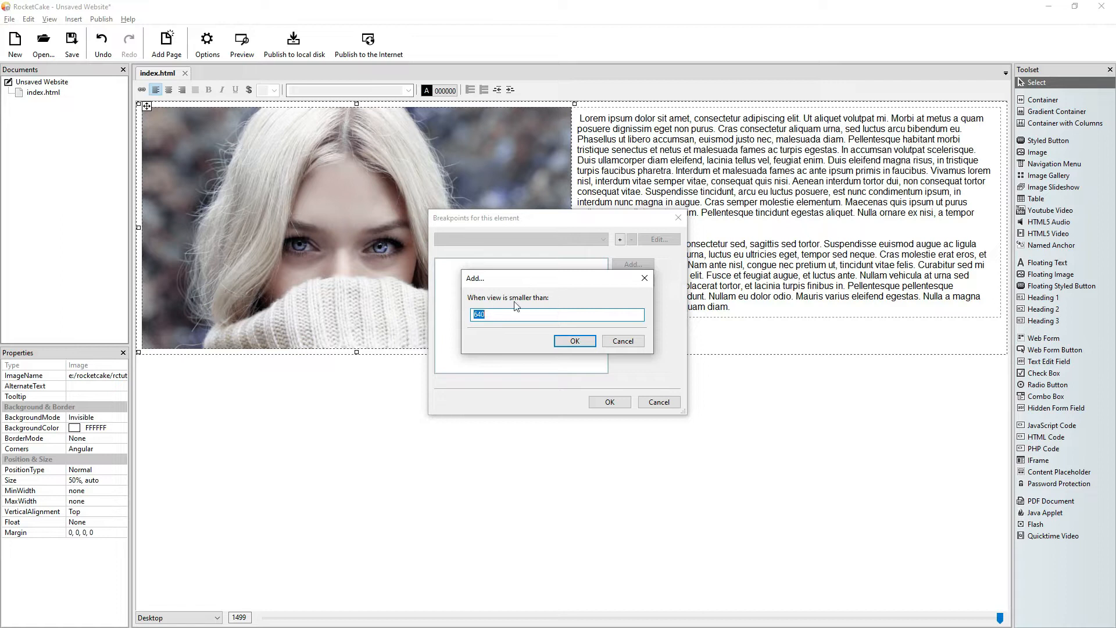
click(574, 341)
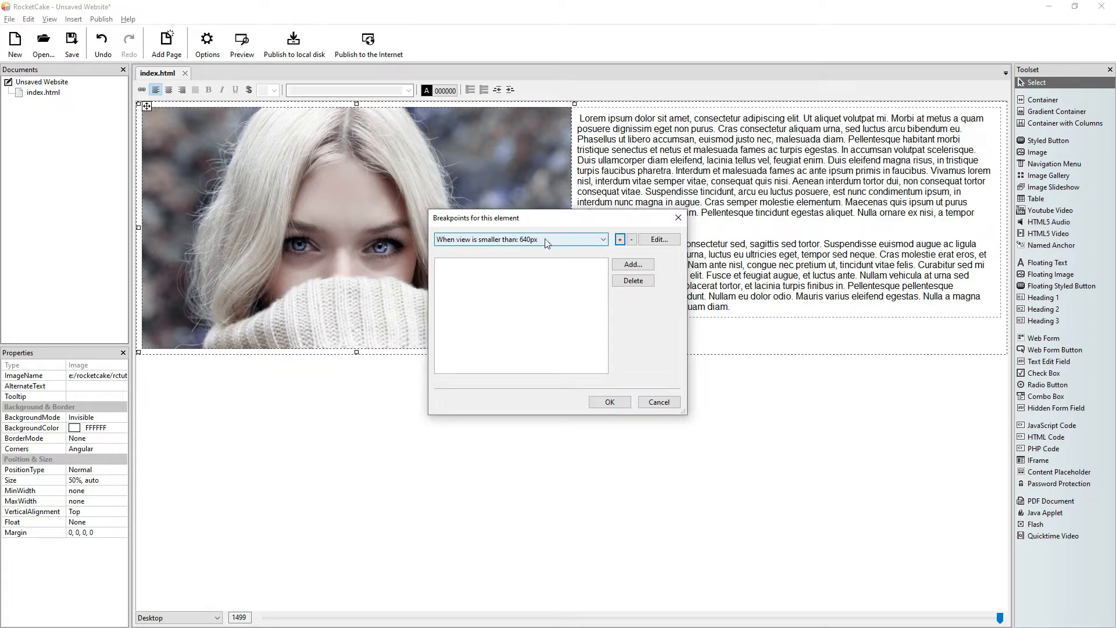
Add a Width of 100% to the image's breakpoint, and check the layout at a view width of about 663 px
click(634, 266)
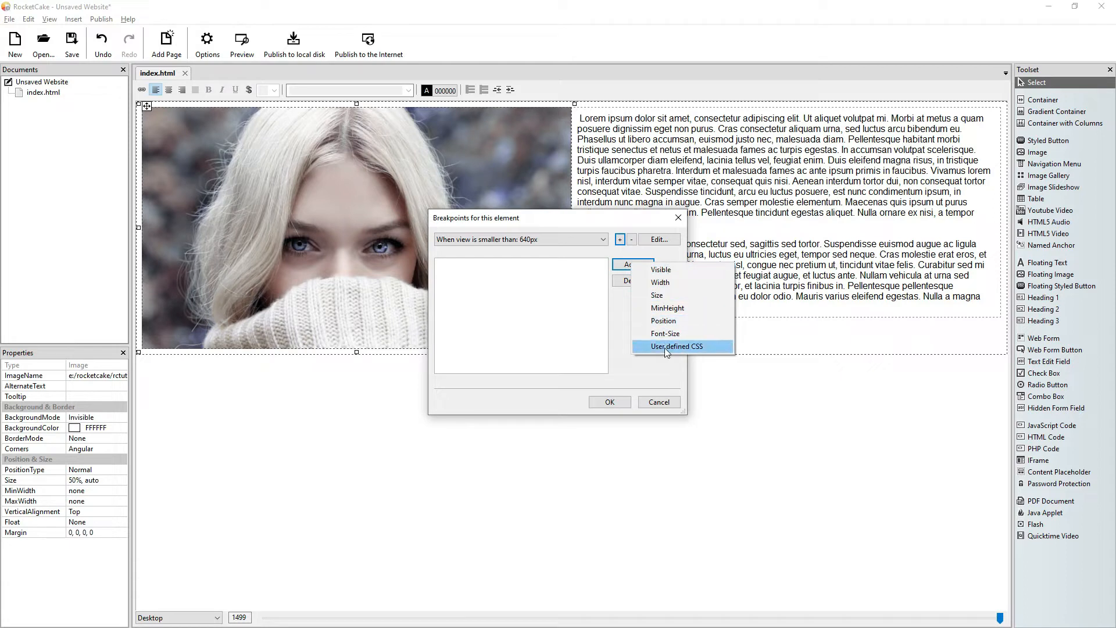
click(669, 282)
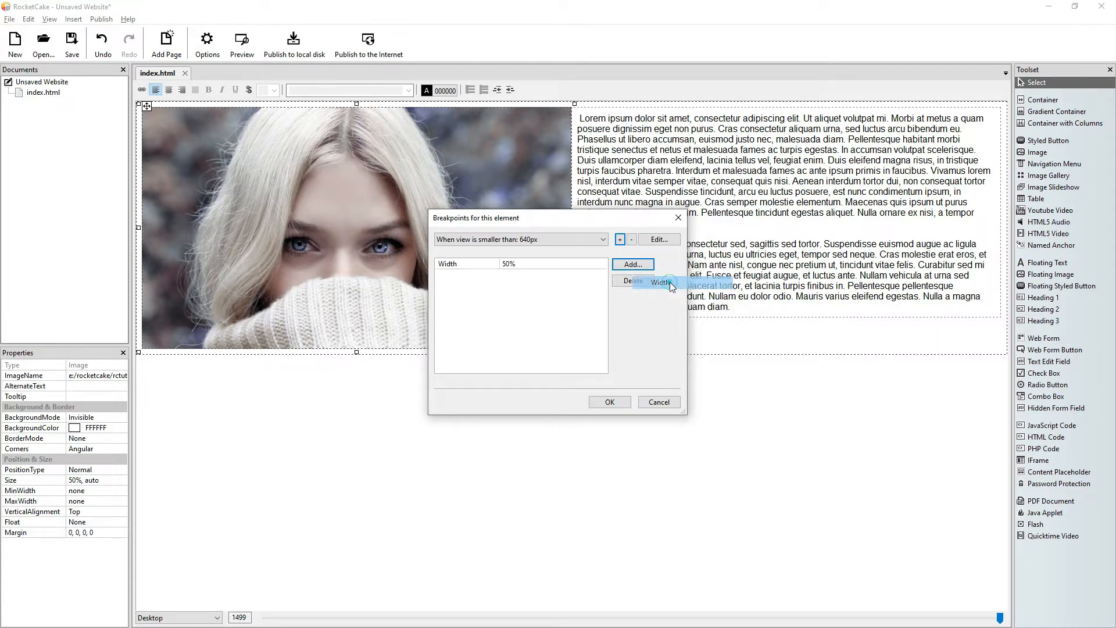
click(507, 264)
click(507, 265)
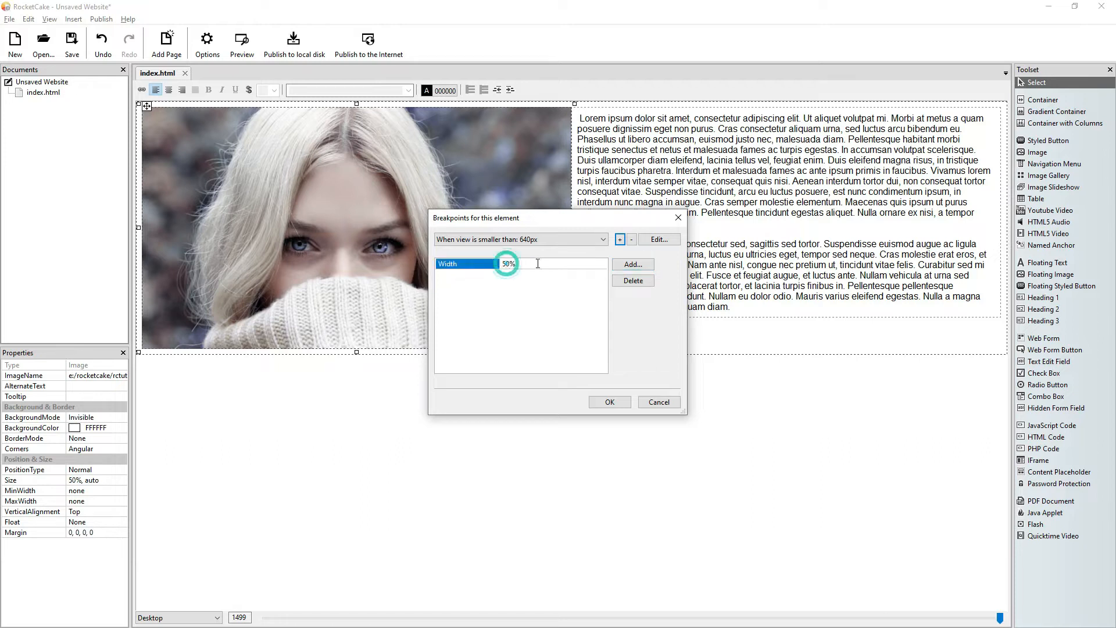
key(BackSpace)
text(10)
click(610, 401)
drag(1000, 617, 521, 610)
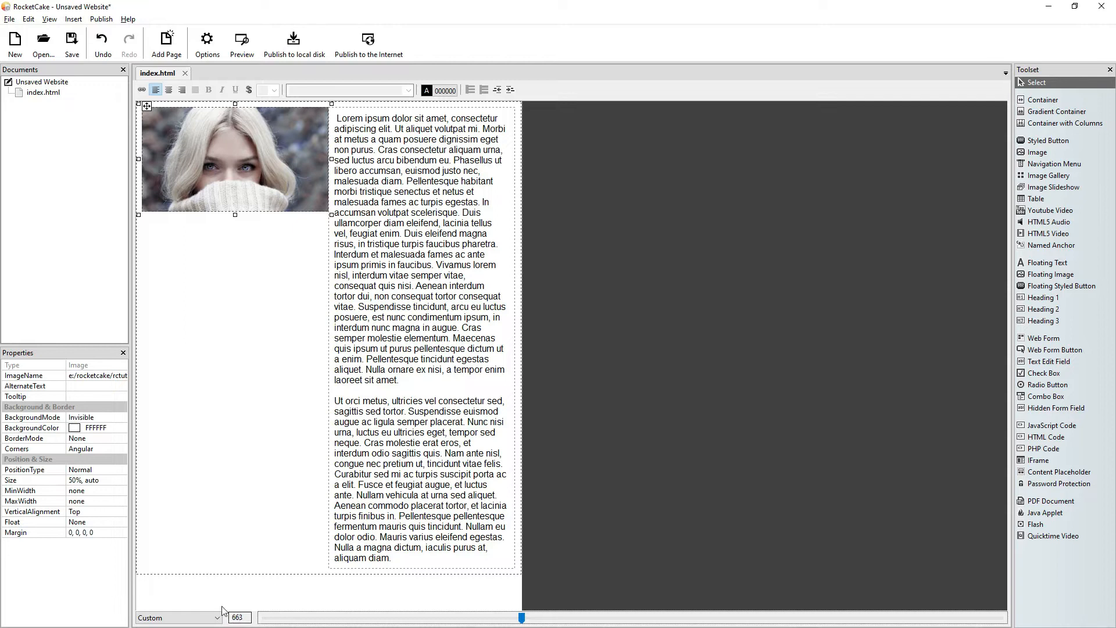
drag(521, 617, 1075, 562)
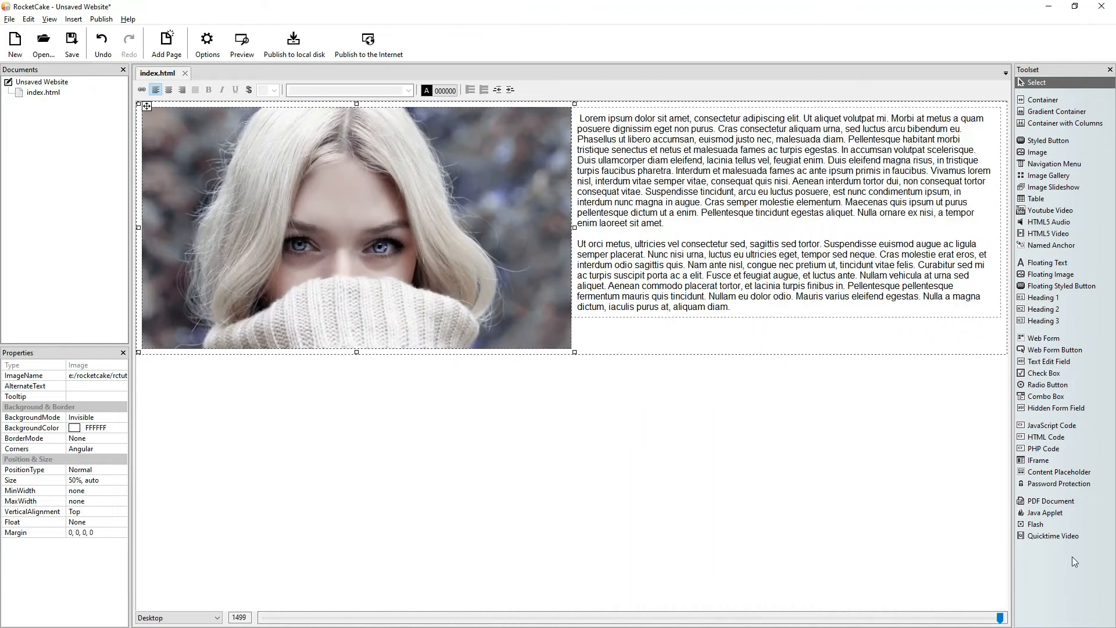
Add a breakpoint to the text container for views smaller than 640 px
right_click(828, 223)
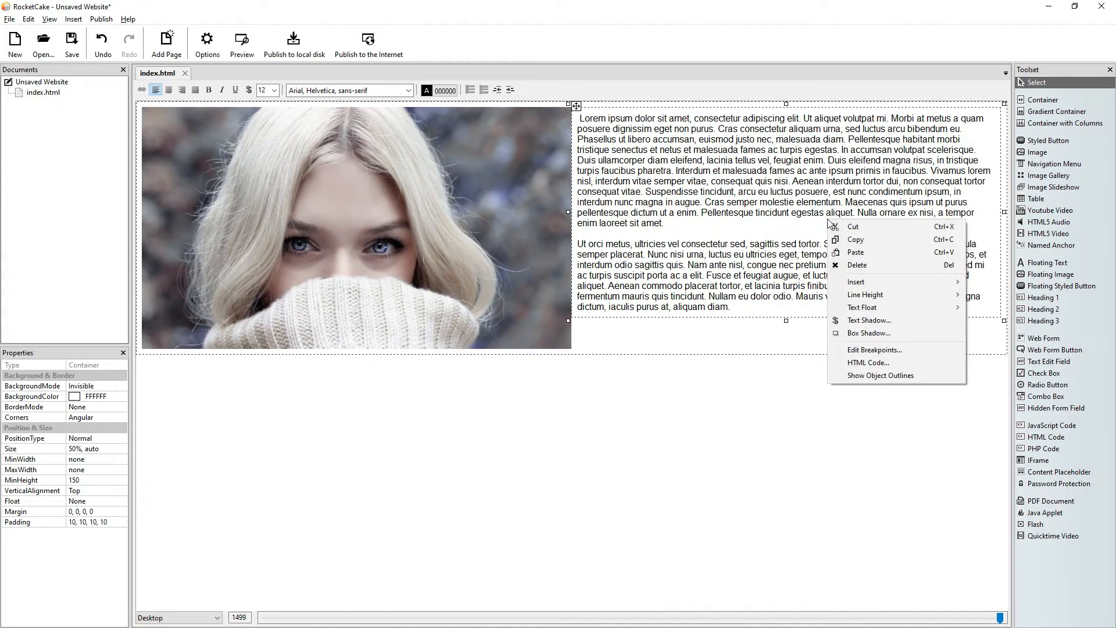
click(894, 353)
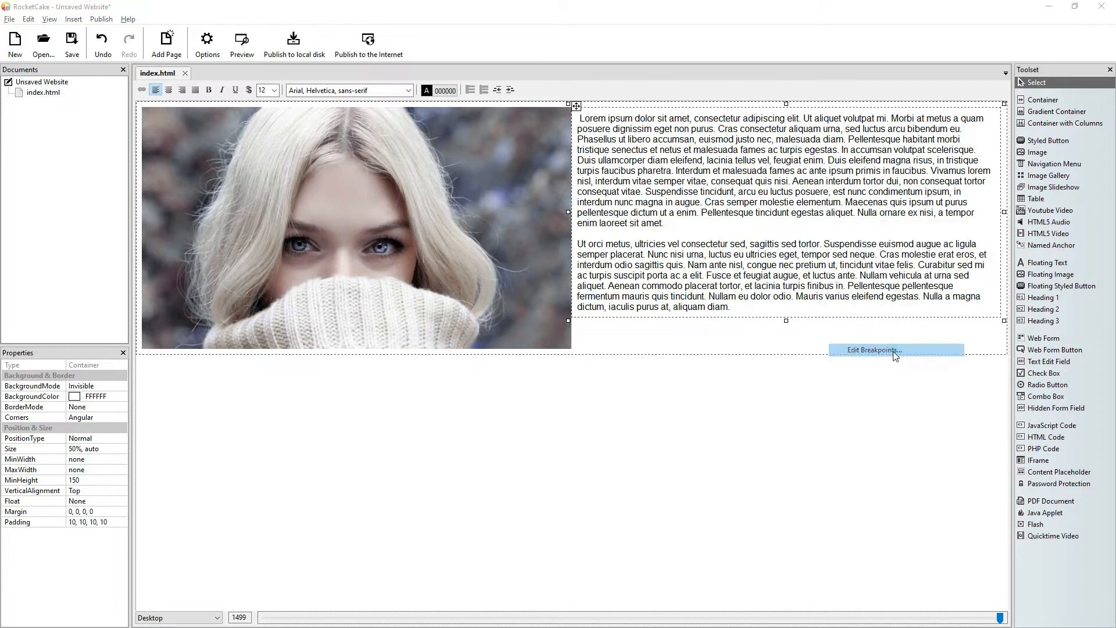
click(620, 239)
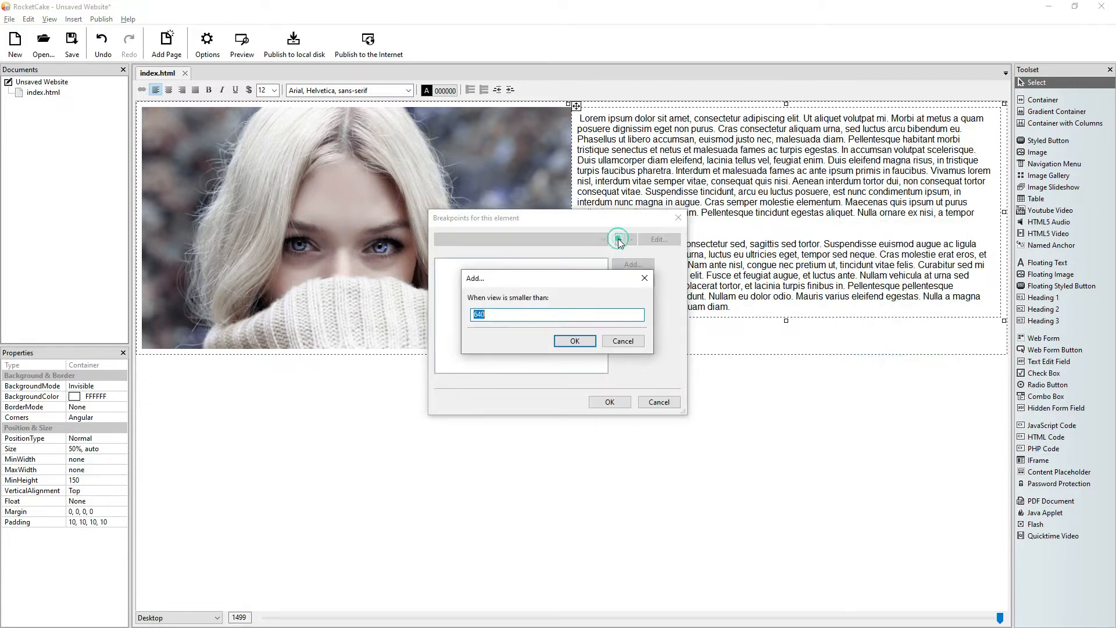
click(578, 342)
Add a Width of 100% to the text container's breakpoint, and check the layout at a view width of about 550 px
click(633, 264)
click(652, 289)
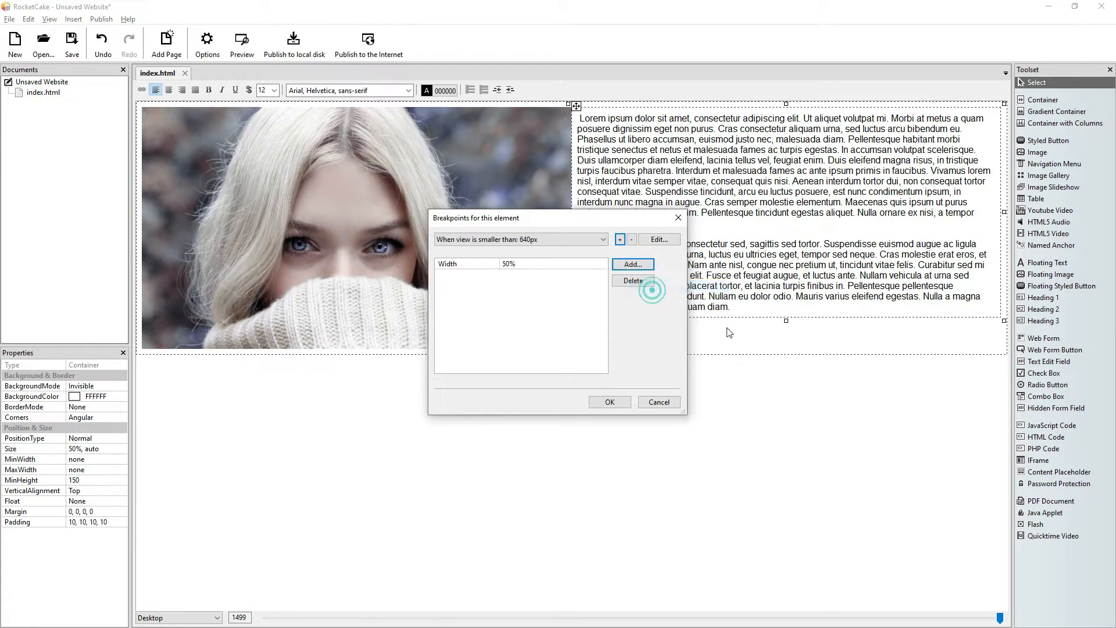
click(508, 264)
text(100%)
key(Return)
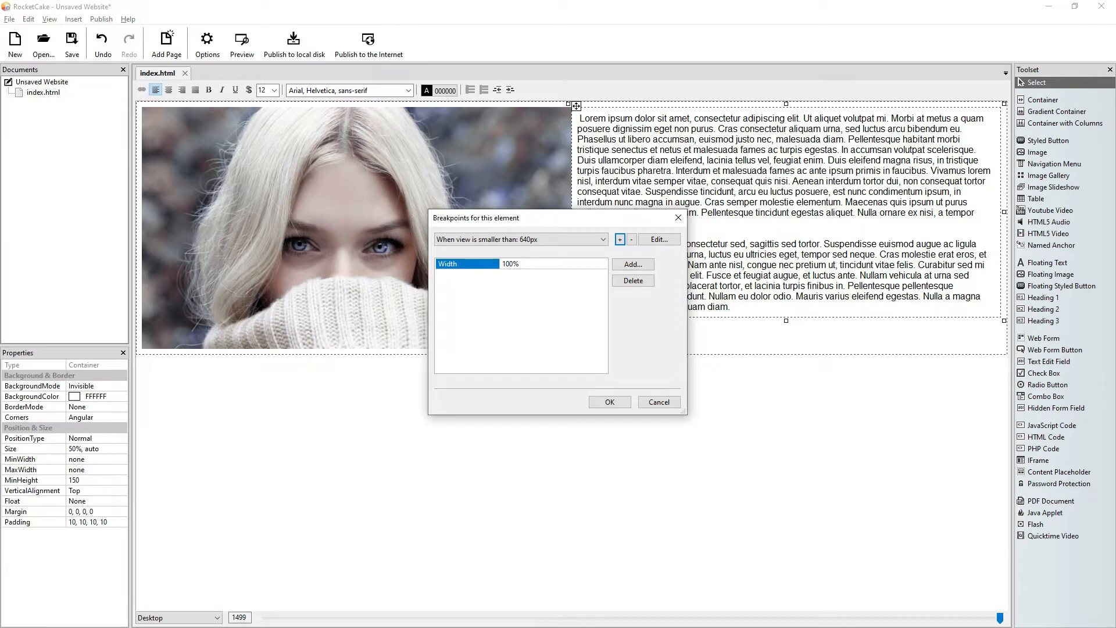
click(605, 403)
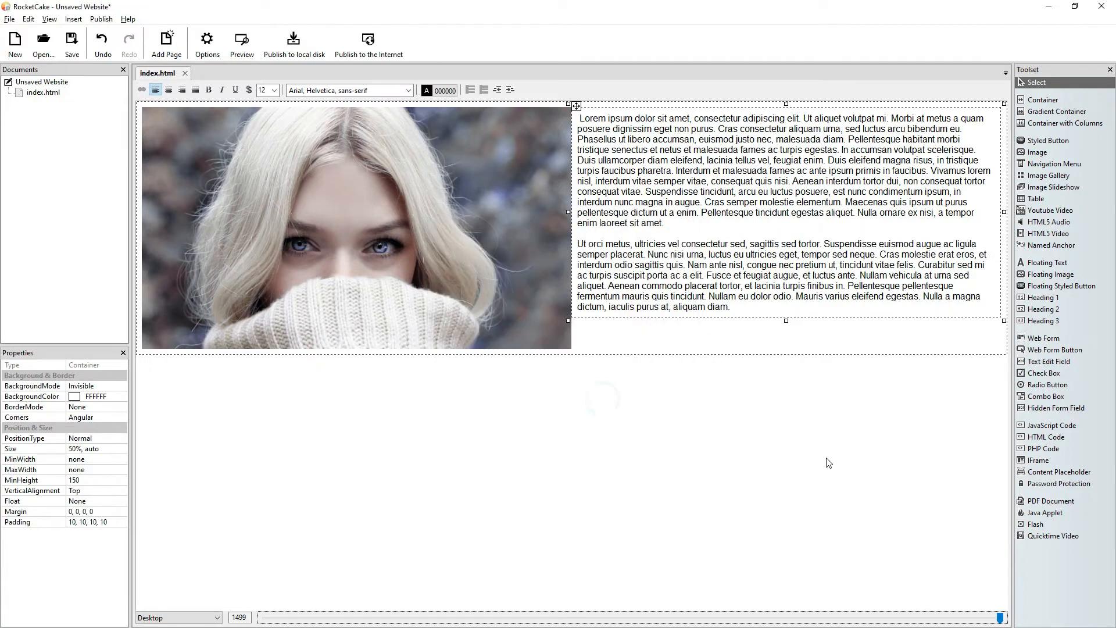
drag(1000, 618, 456, 568)
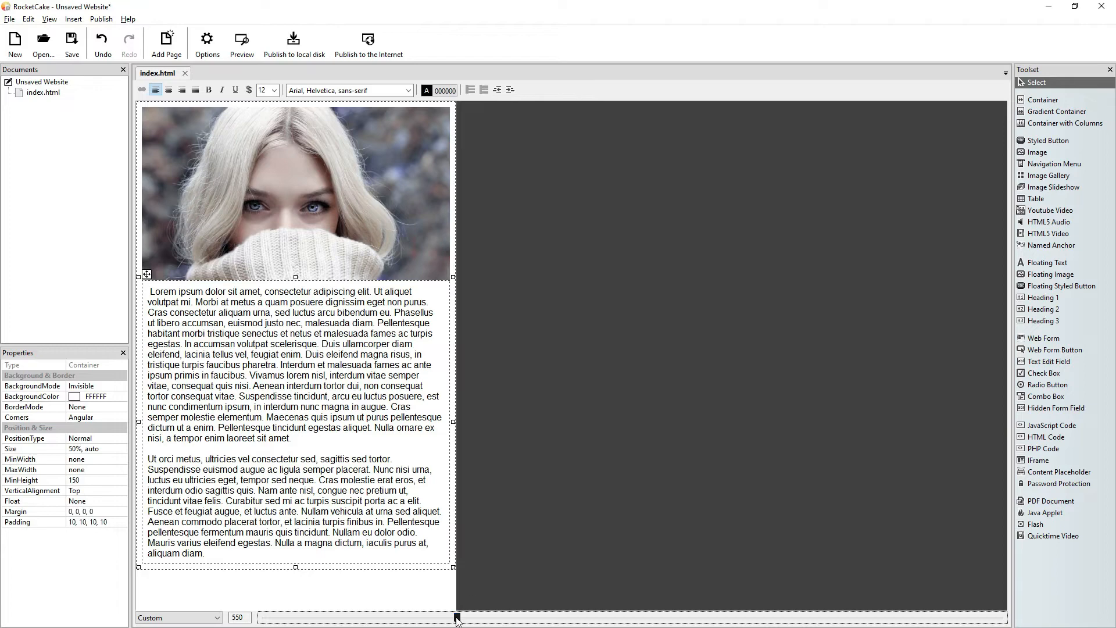
drag(457, 618, 1000, 617)
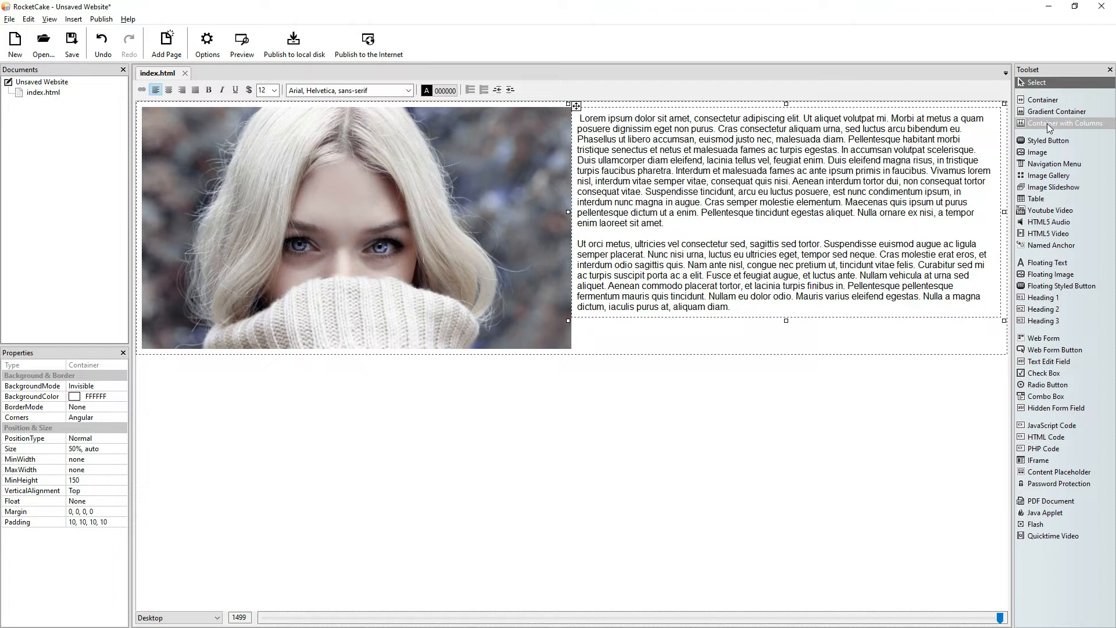
Insert a container with 6 columns and a minimal column width of 200 below the image and text section
drag(1048, 123, 499, 439)
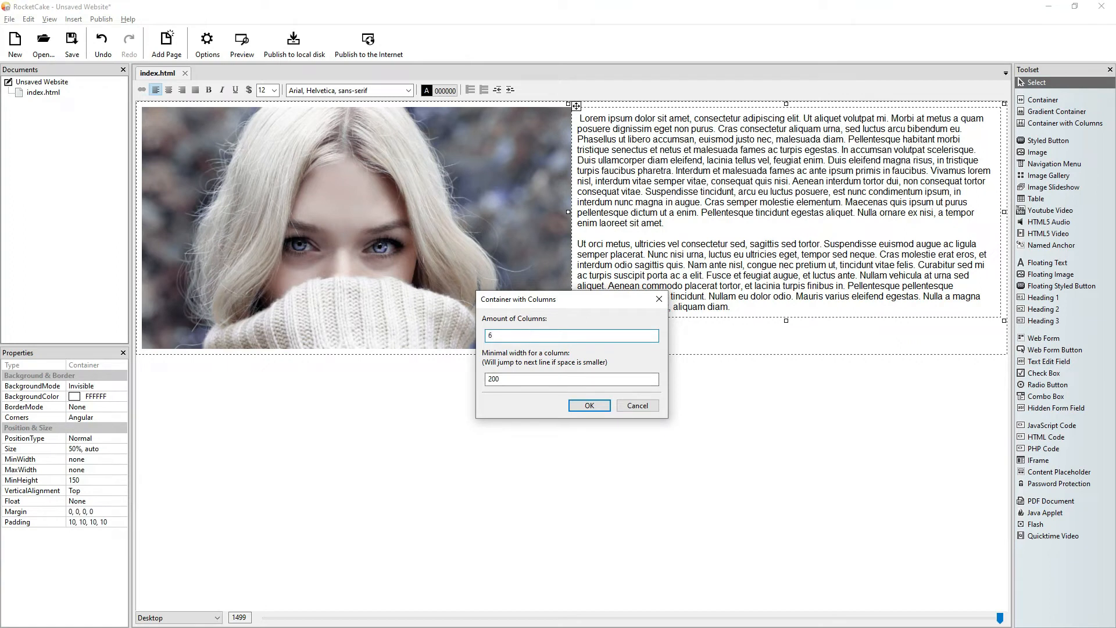
click(590, 404)
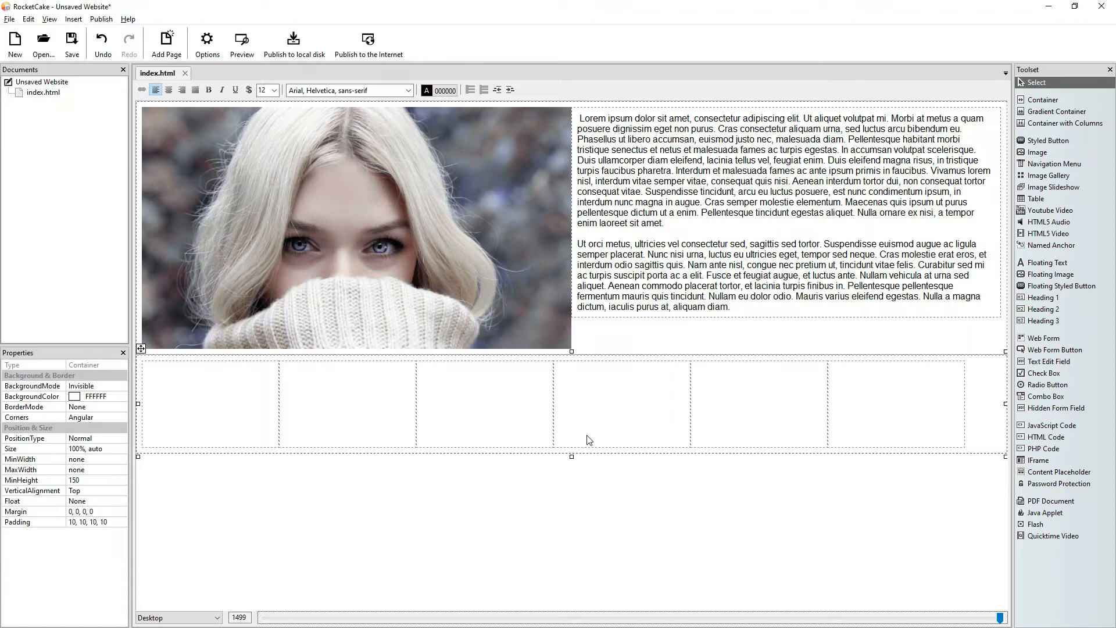
click(407, 300)
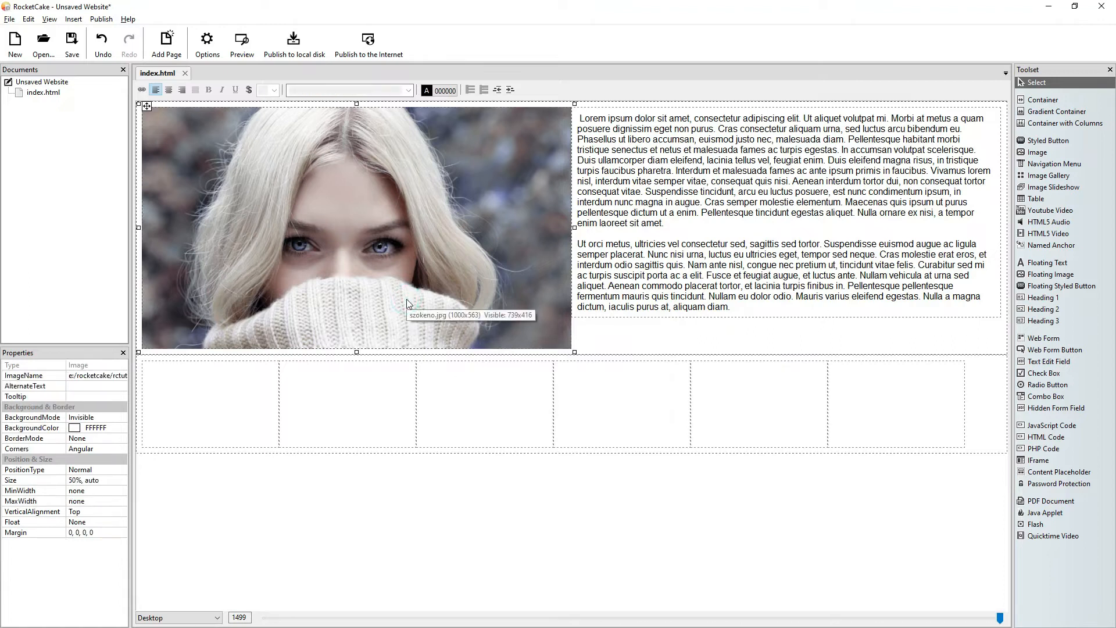
Center-align all six columns within their new parent container
click(212, 397)
click(212, 393)
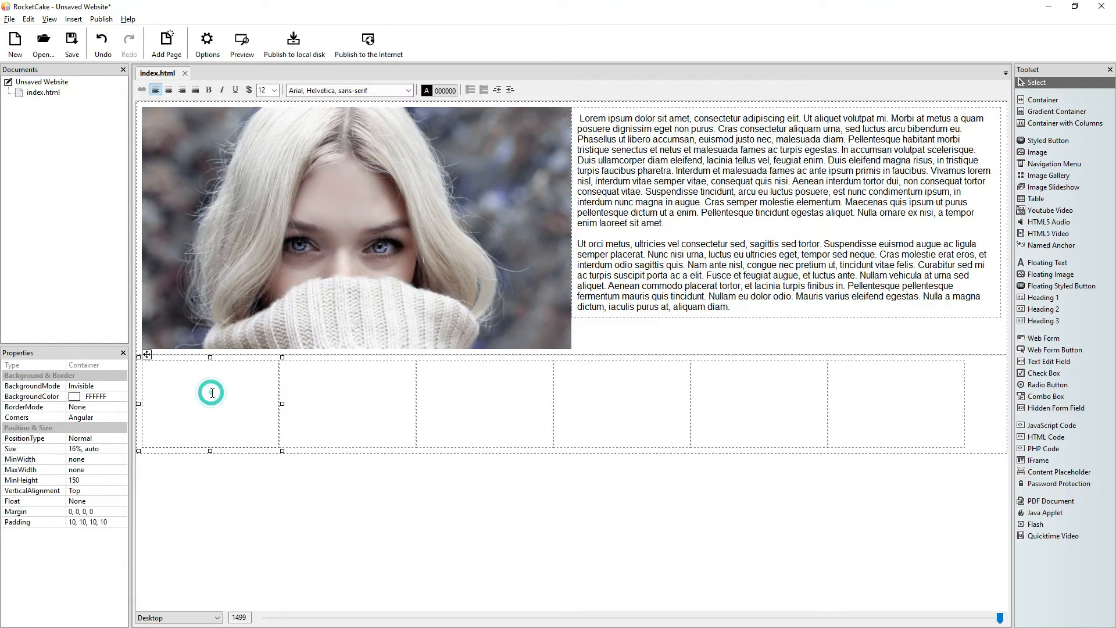
click(173, 92)
click(214, 482)
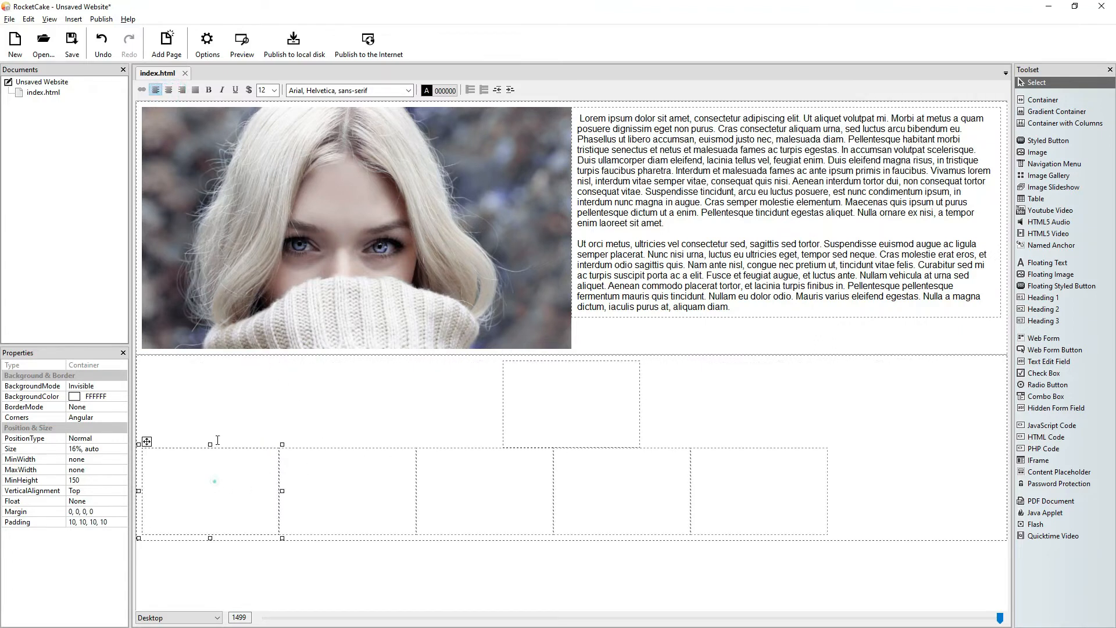
click(169, 90)
click(219, 472)
click(169, 92)
click(232, 474)
click(170, 89)
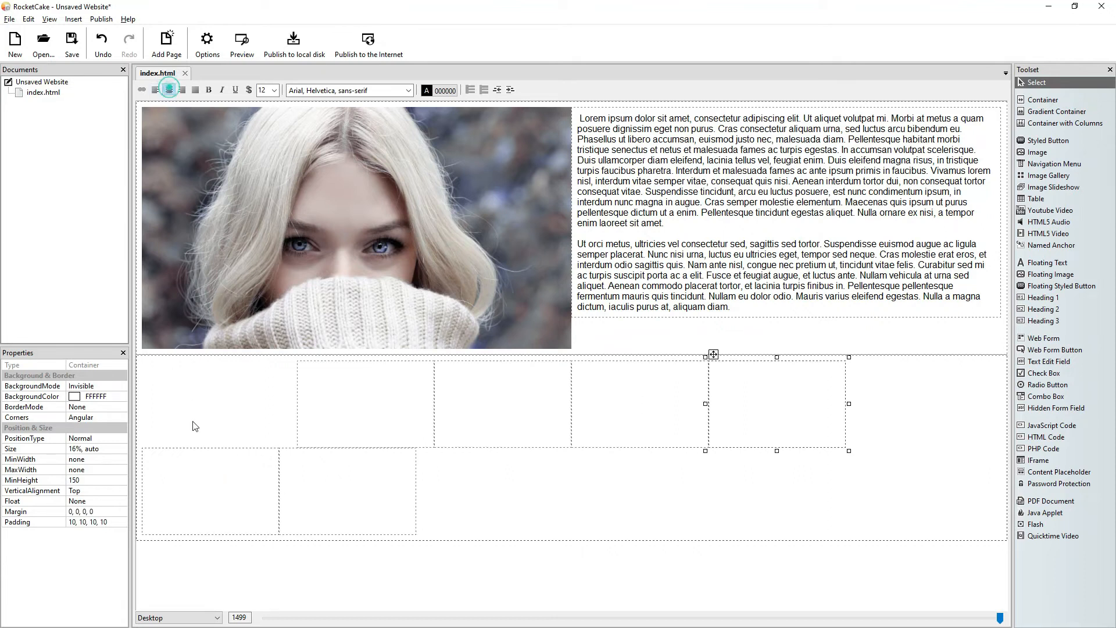
click(195, 469)
click(168, 91)
click(213, 468)
click(168, 90)
Copy the large image into the first of the six columns and center it there
click(430, 254)
click(249, 411)
click(423, 198)
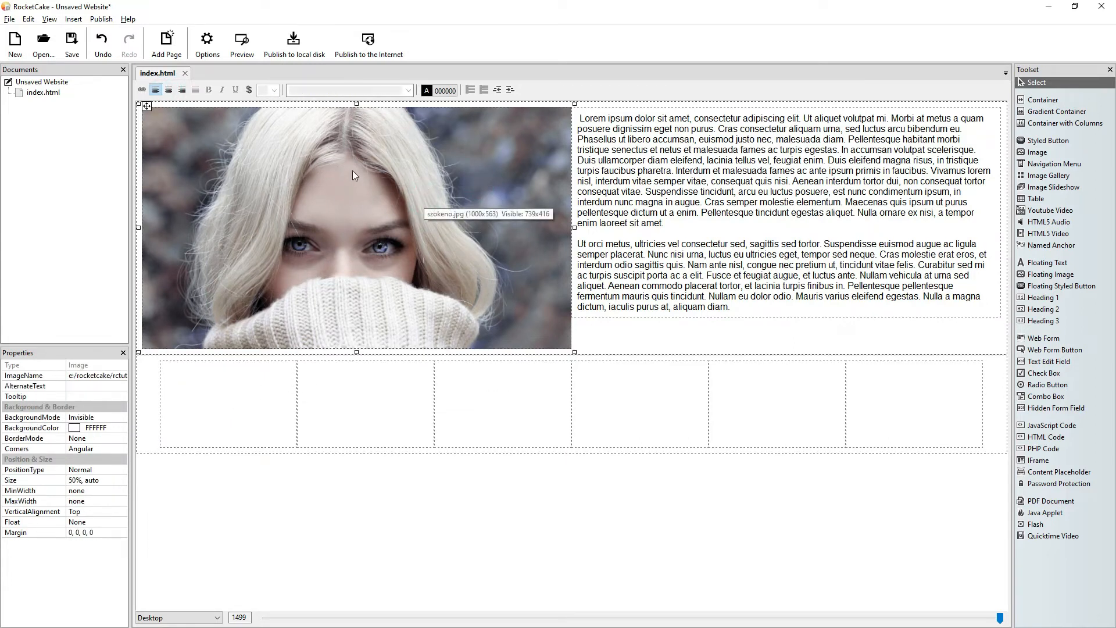
click(249, 385)
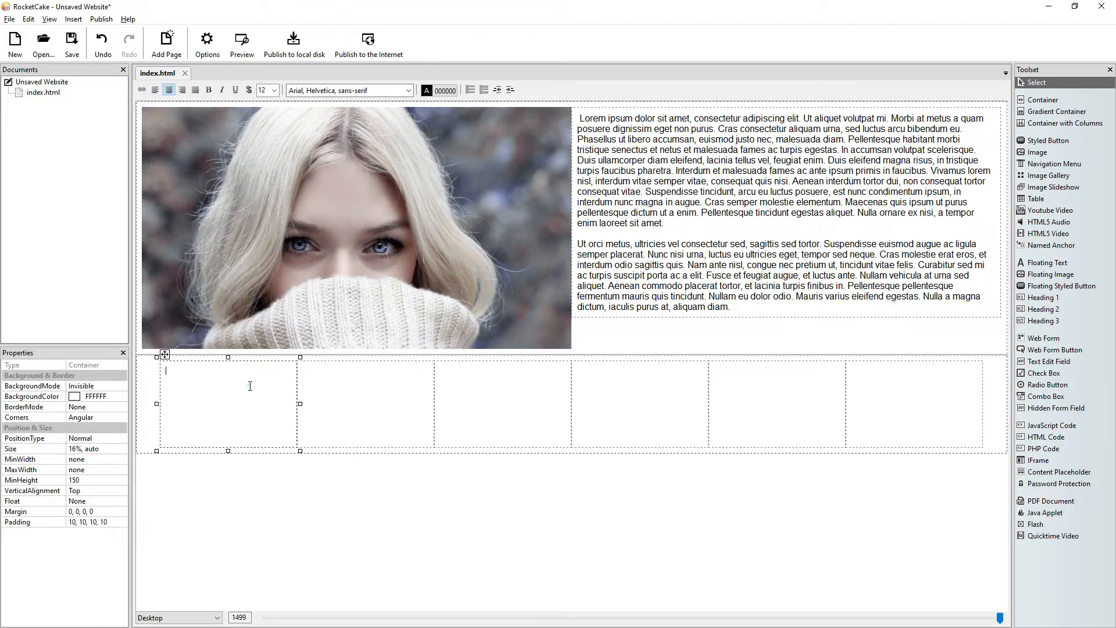
key(ctrl+v)
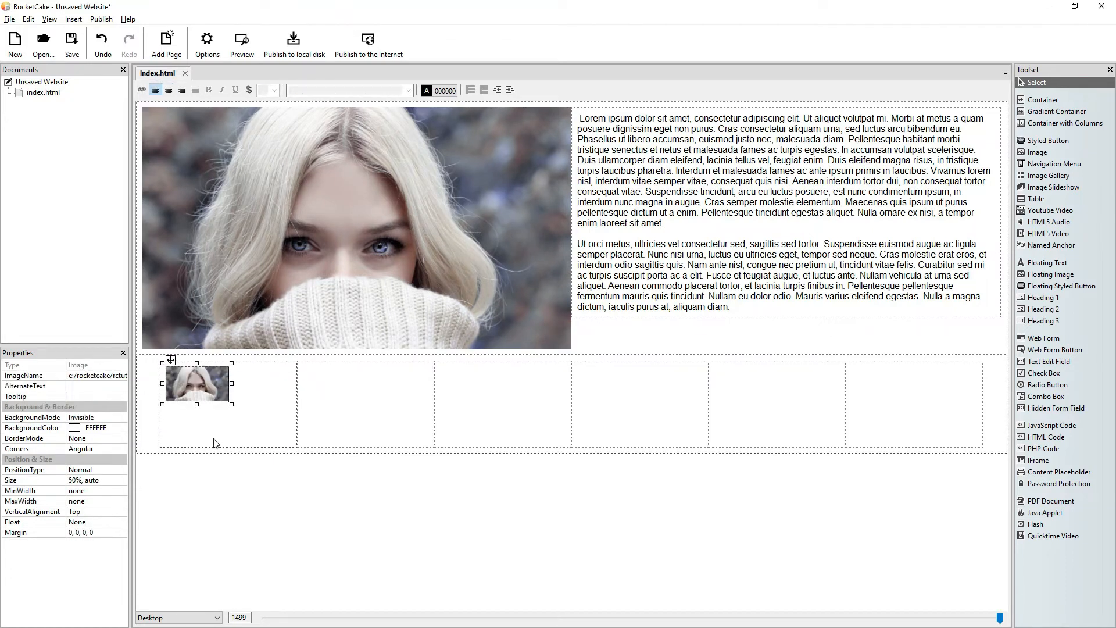
click(168, 90)
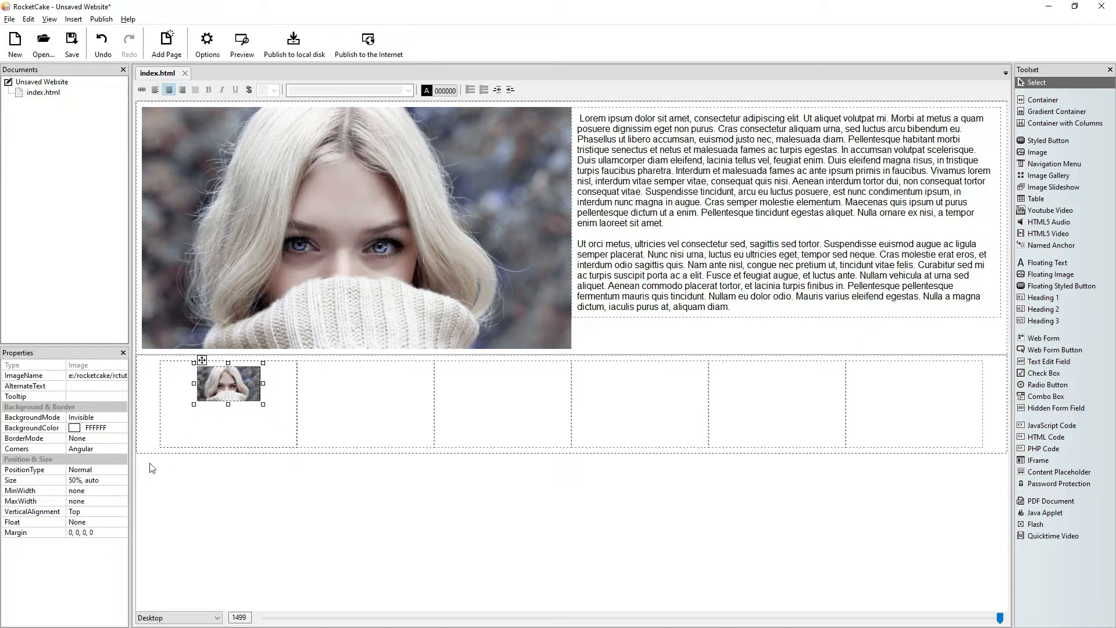
Set the small image in the first column to 80% width with automatic height
click(78, 480)
click(72, 481)
key(BackSpace)
text(8)
key(Return)
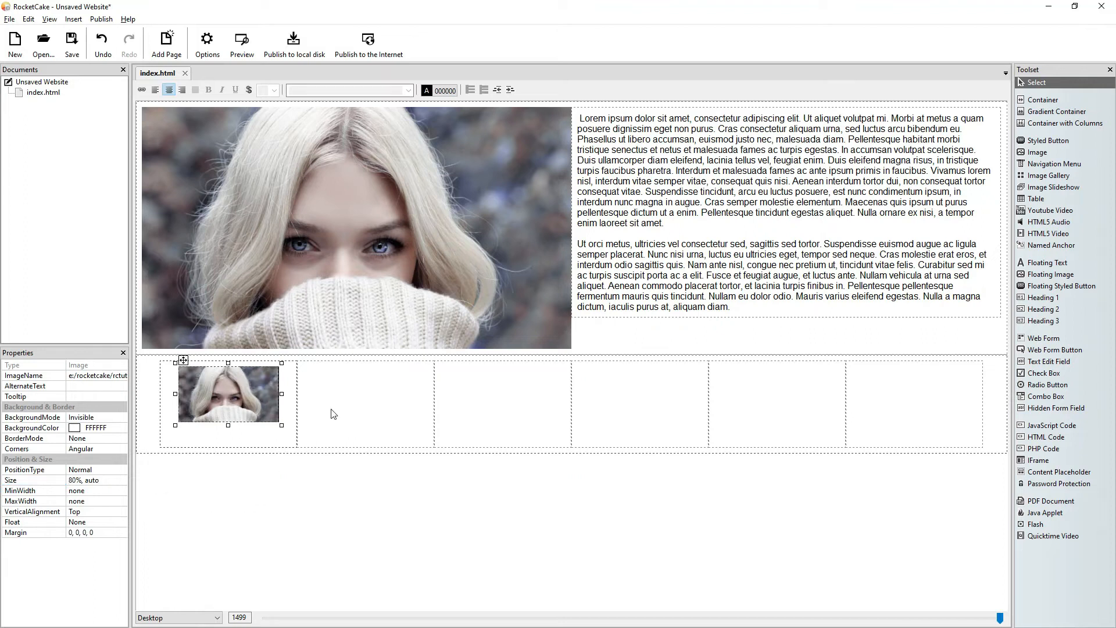
Paste the 80% width image into each of the remaining five columns of the lower container
click(384, 387)
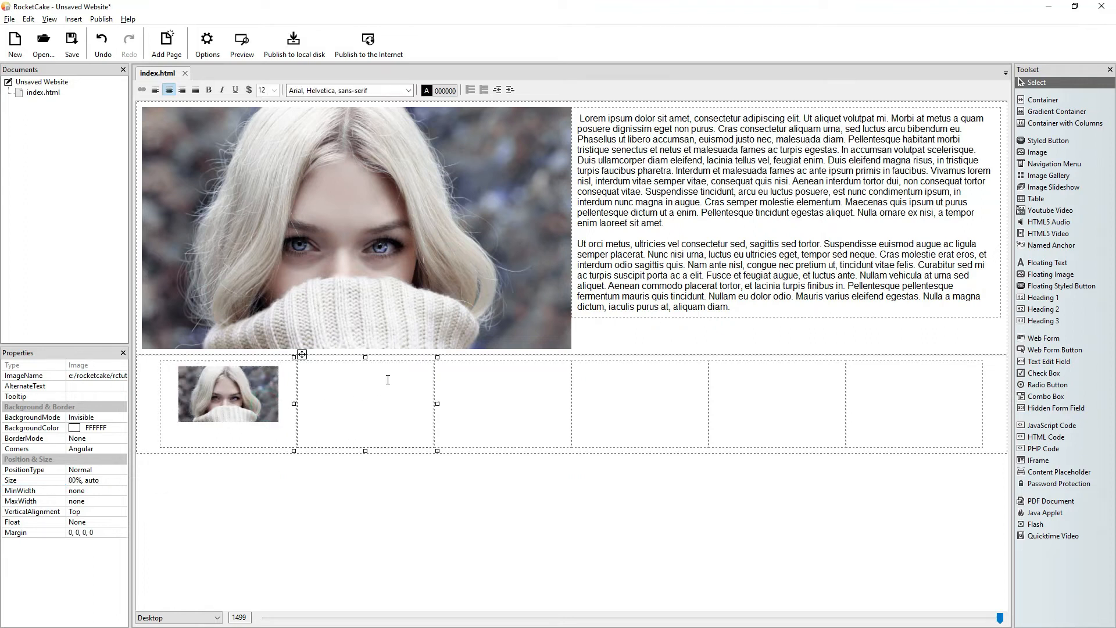
click(384, 387)
key(ctrl+v)
click(513, 388)
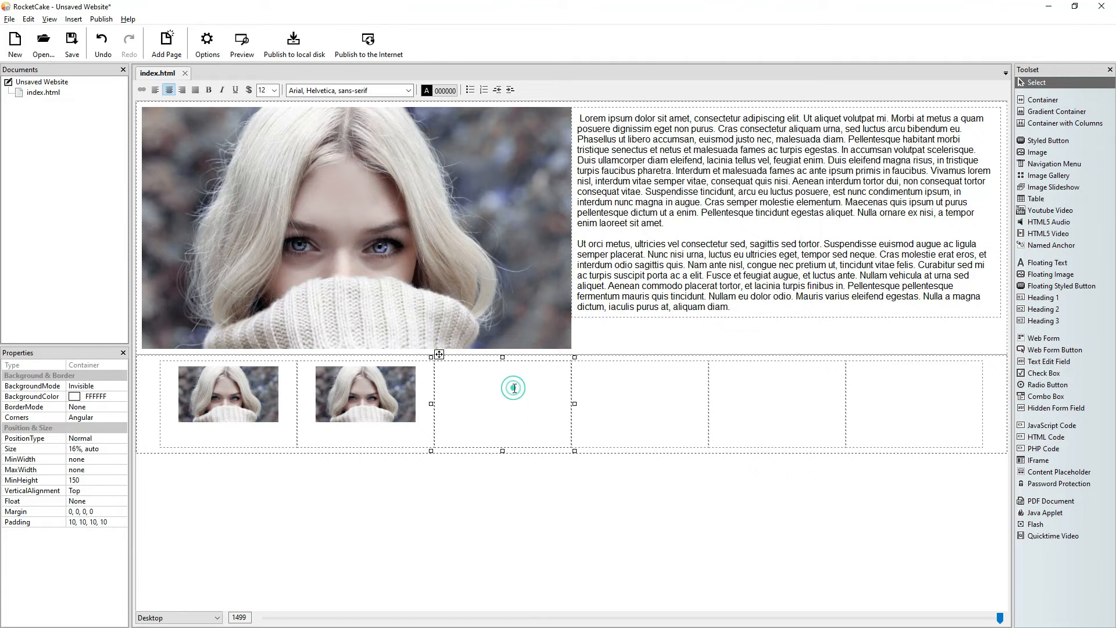
key(ctrl+v)
click(645, 398)
key(ctrl+v)
click(756, 407)
key(ctrl+v)
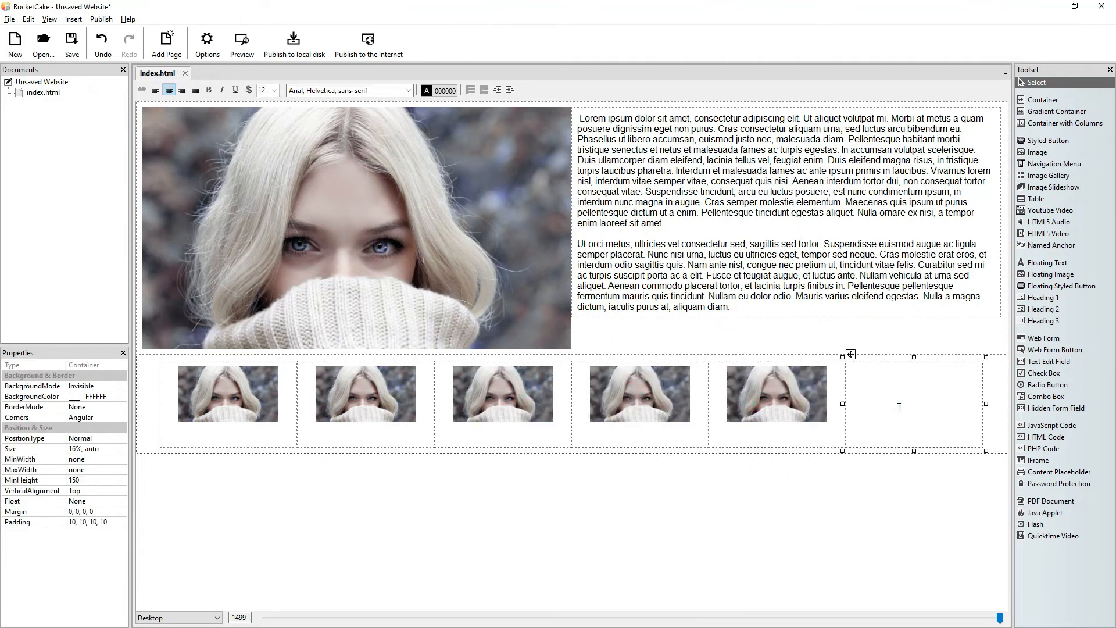
click(900, 407)
key(ctrl+v)
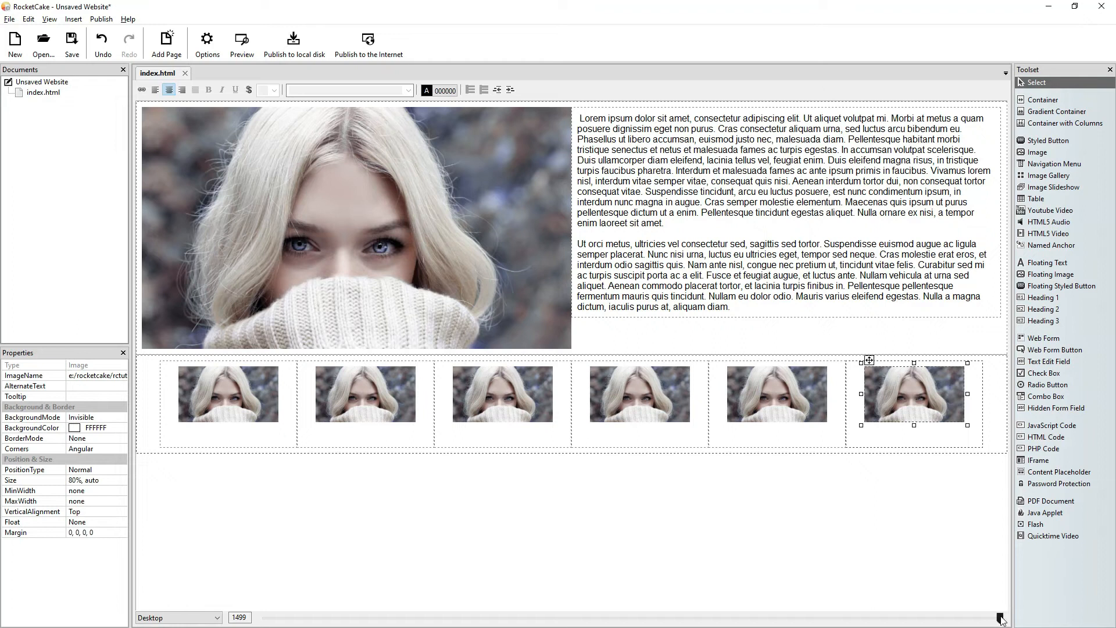
Check how the text and image columns rearrange by narrowing the page width to 333, and restore it to 1499
drag(1000, 617, 754, 618)
drag(1004, 200, 1003, 232)
click(754, 617)
drag(684, 626, 333, 620)
drag(1003, 306, 1002, 210)
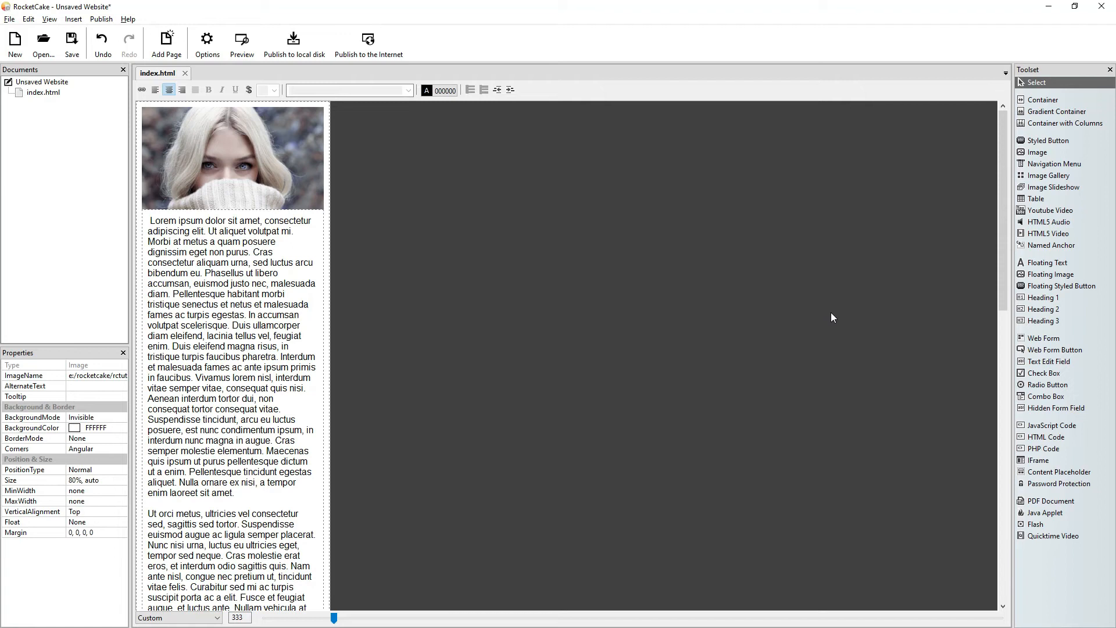
drag(1002, 127, 1001, 462)
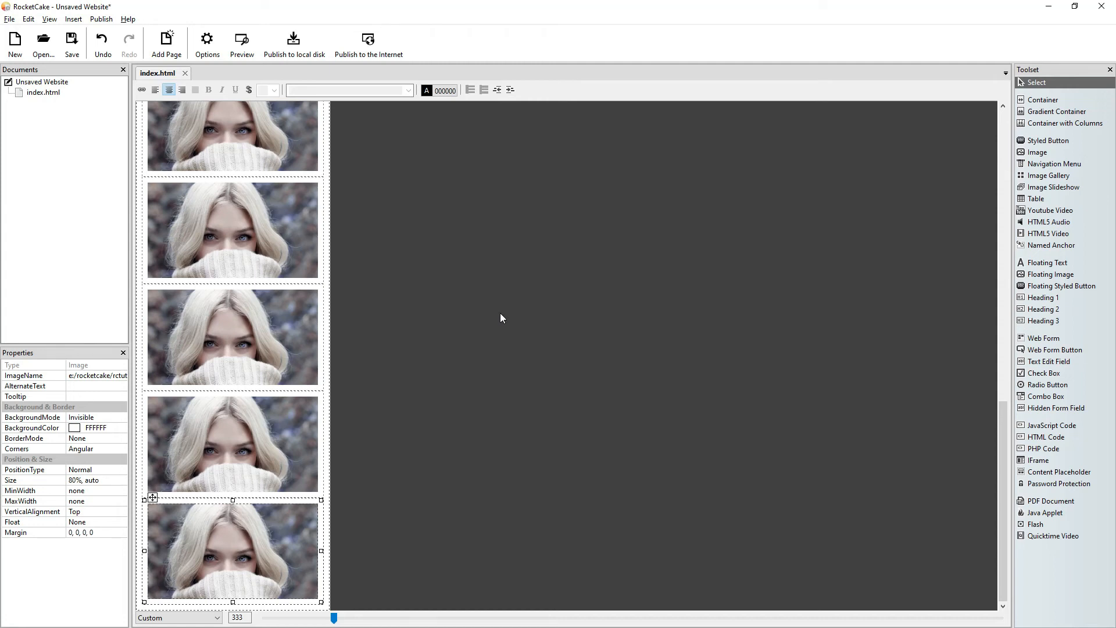
drag(334, 617, 1001, 617)
Add the centered text "rocketcaketutorials.com" at font size 22 below the row of six images, leaving an empty line above it
click(683, 529)
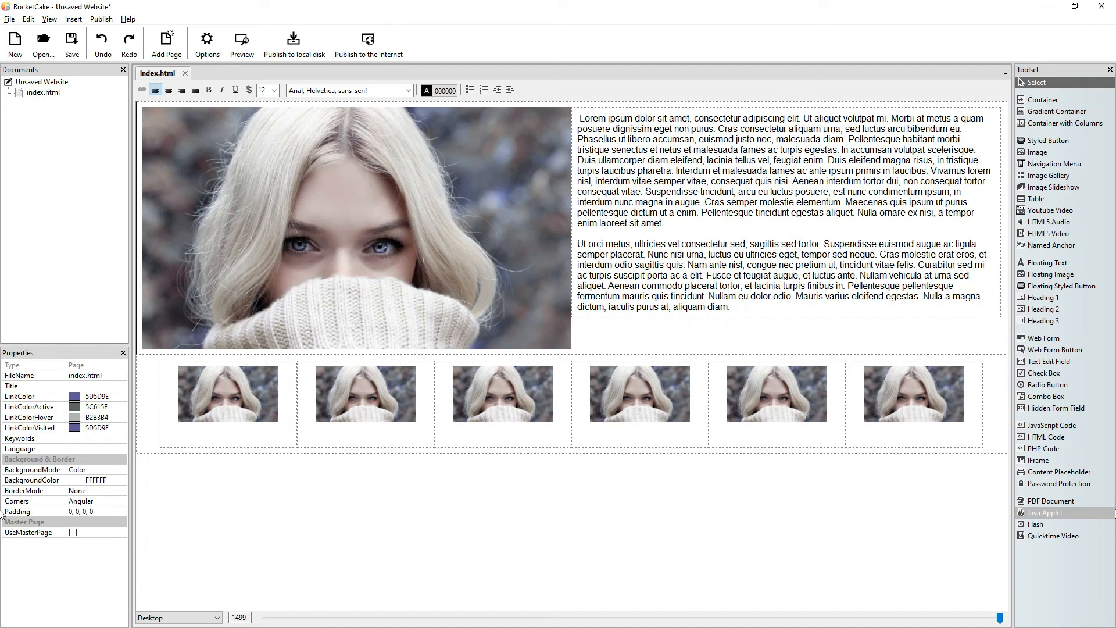
click(585, 516)
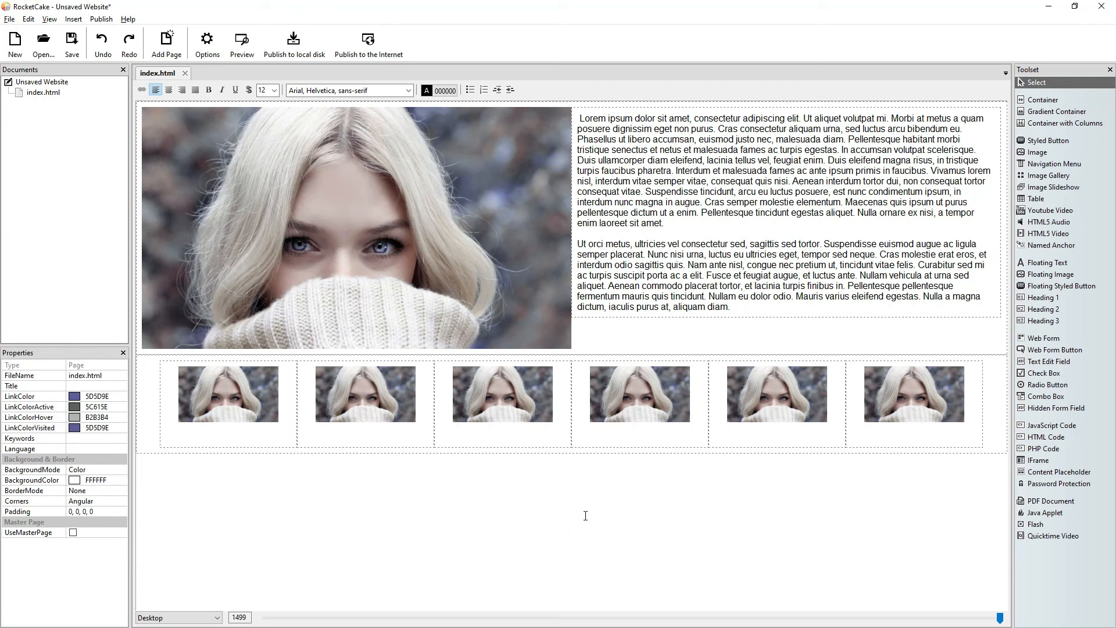
click(624, 504)
text(ro)
click(274, 89)
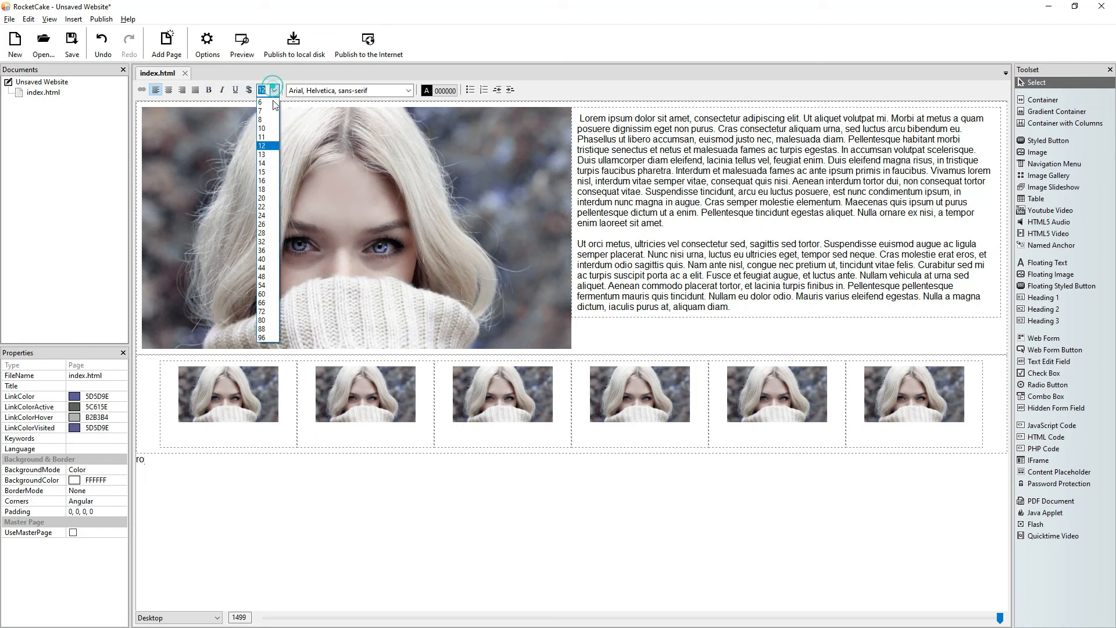
click(267, 207)
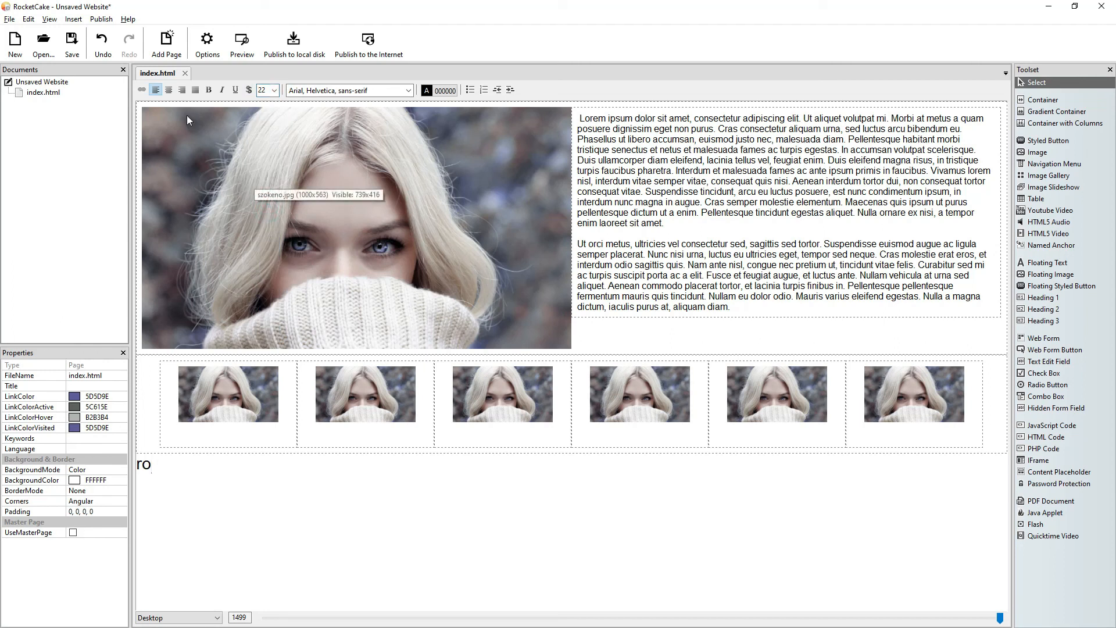
click(169, 90)
click(500, 465)
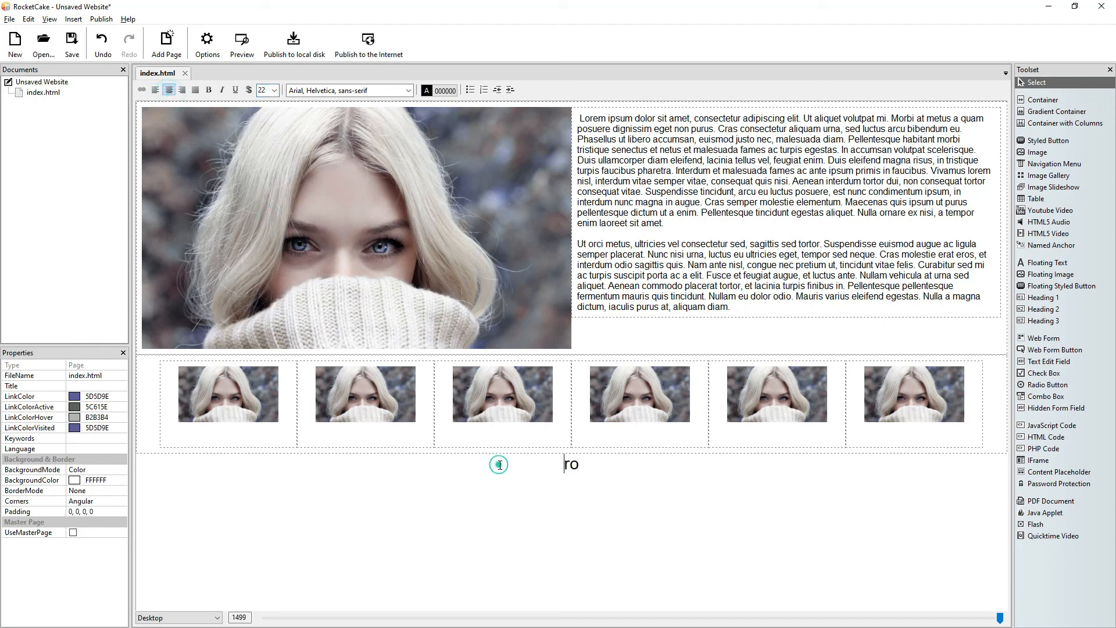
key(Return)
text(cketcaketutorials.com)
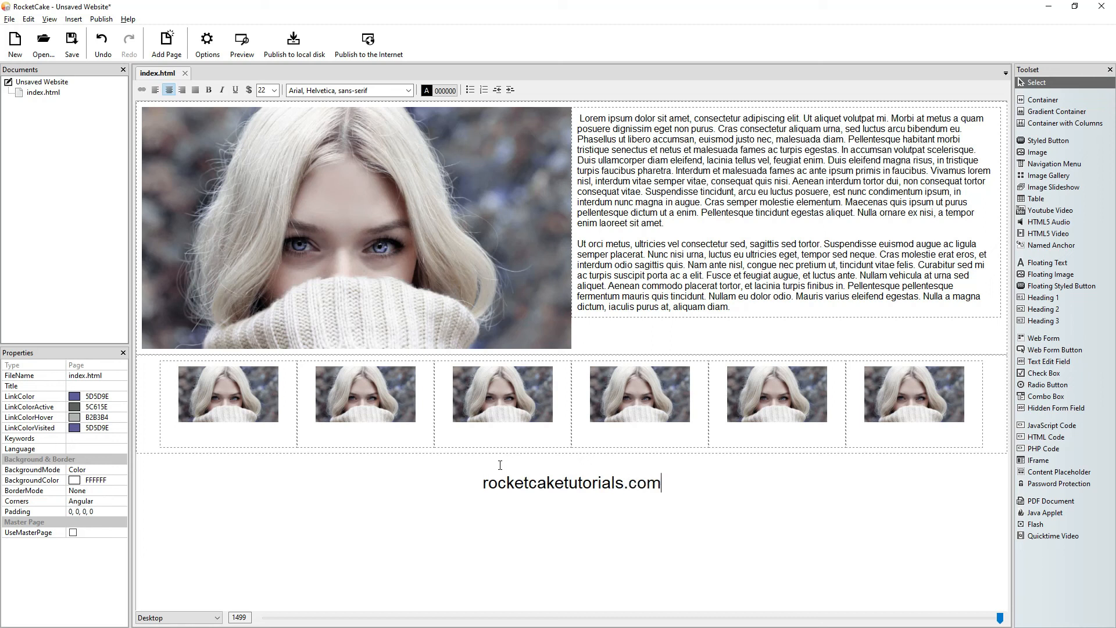
Format the rocketcaketutorials.com text in blue 0080FF, font size 28 and bold
key(shift+Home)
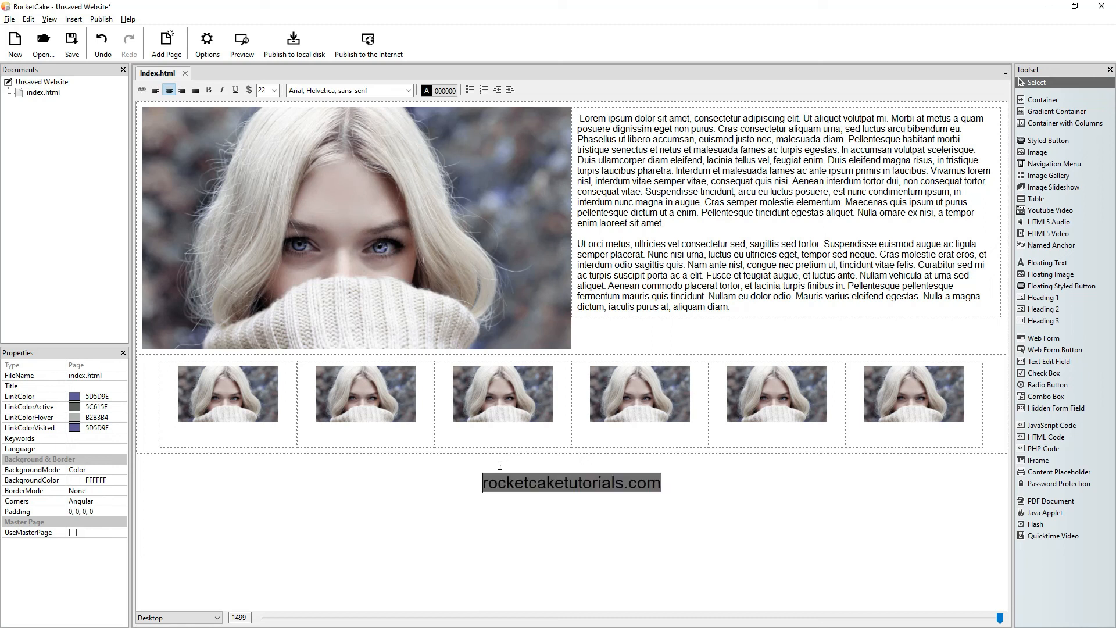
click(440, 90)
click(345, 155)
click(452, 210)
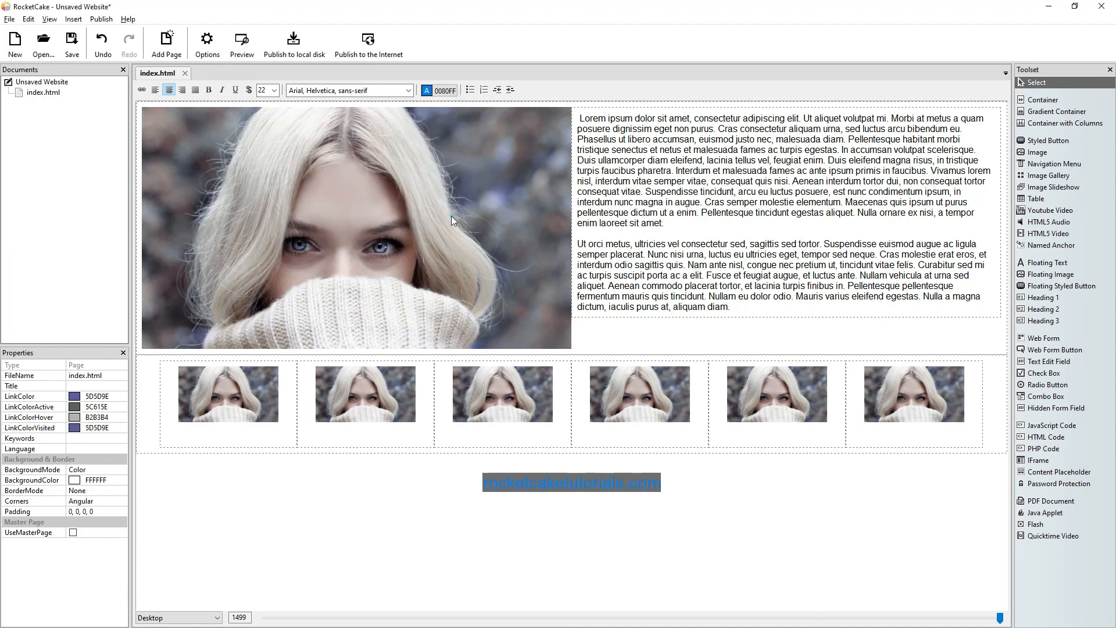
click(278, 91)
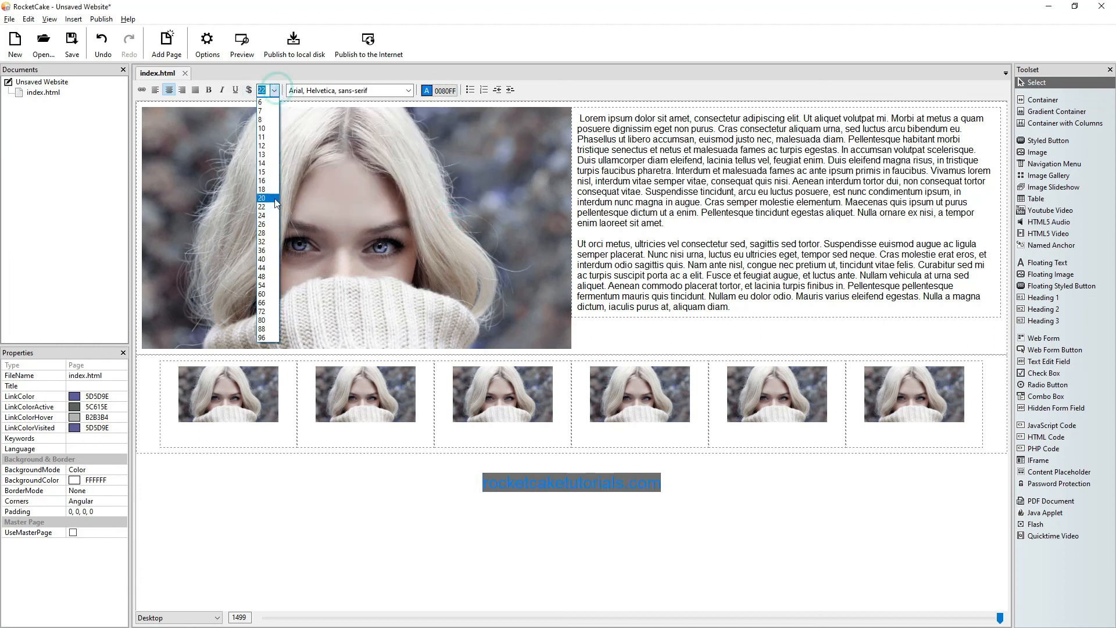
click(263, 235)
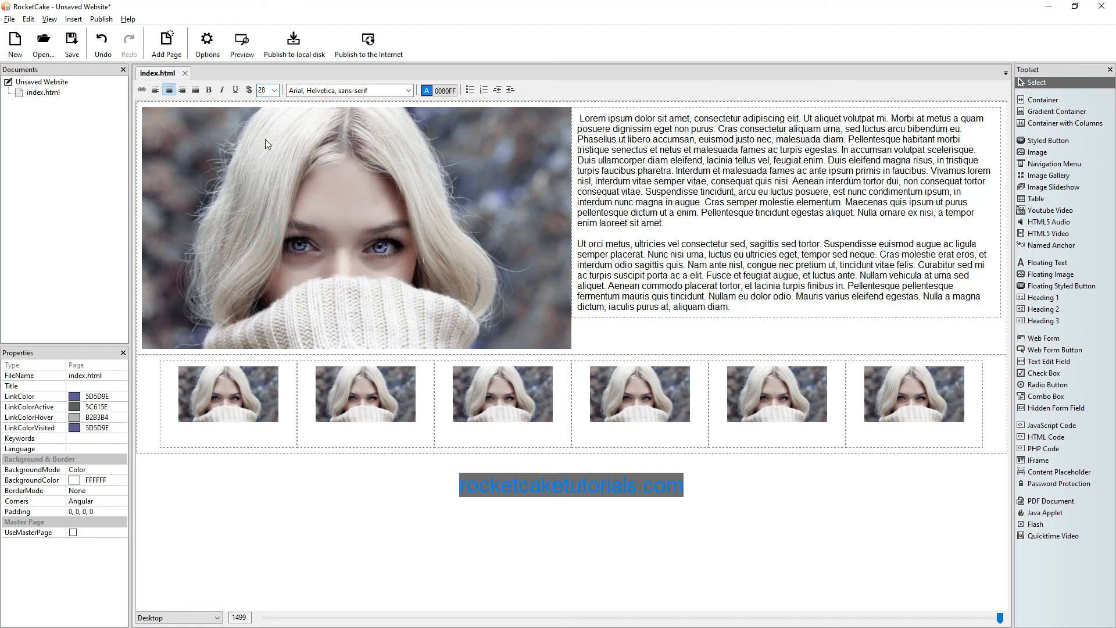
click(210, 90)
click(712, 485)
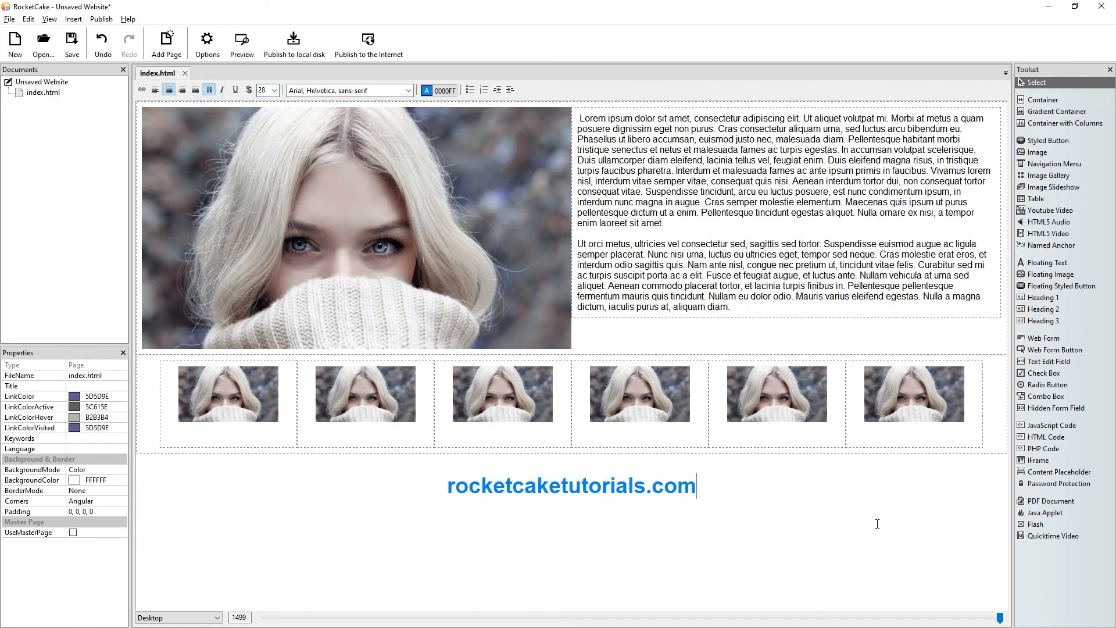
Add two line breaks after the rocketcaketutorials.com text
key(Left)
key(Left)
key(Left)
key(Left)
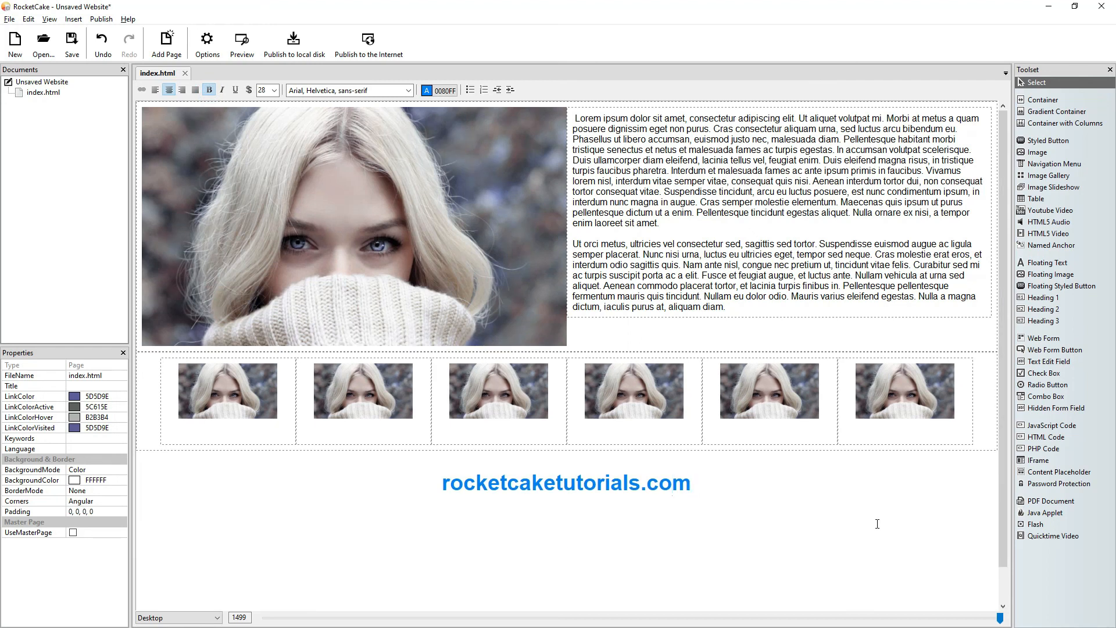
key(Return)
key(Return)
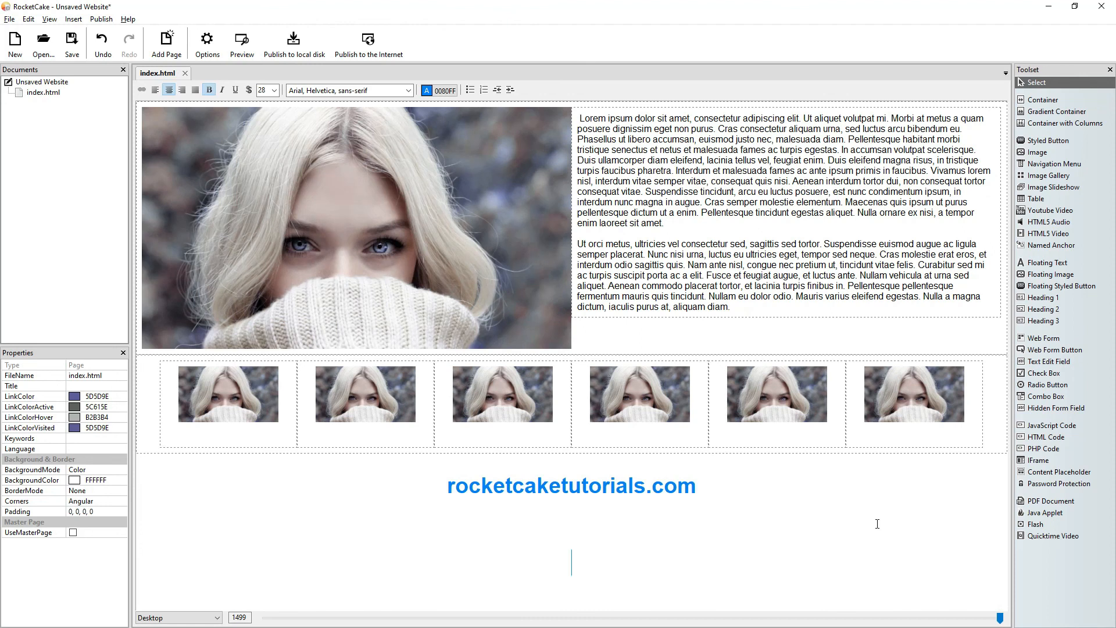